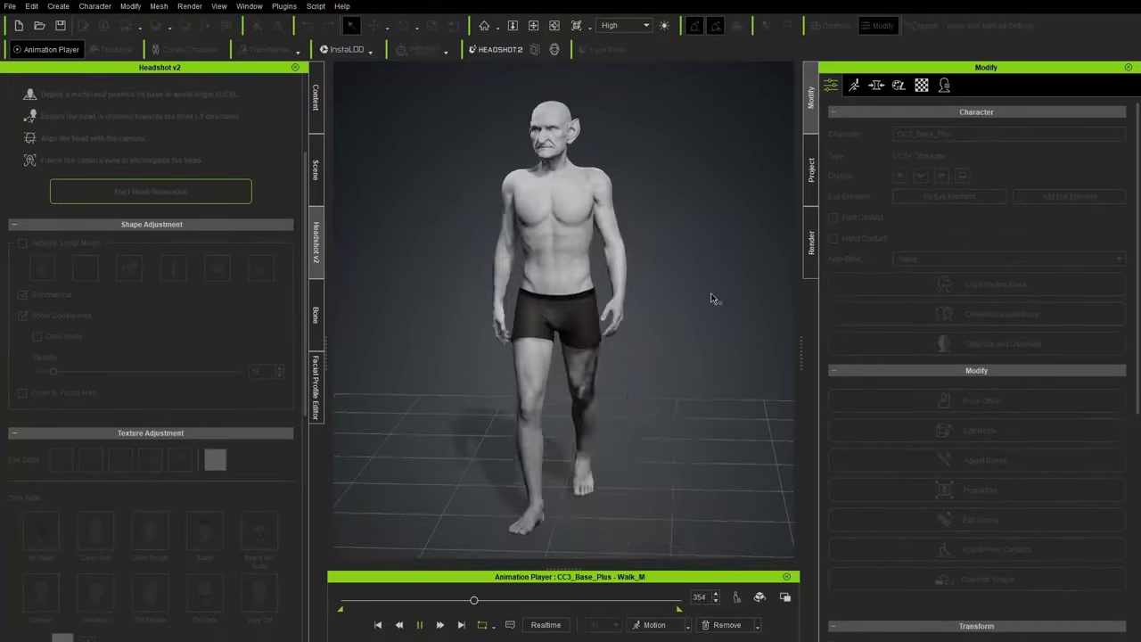
click(654, 623)
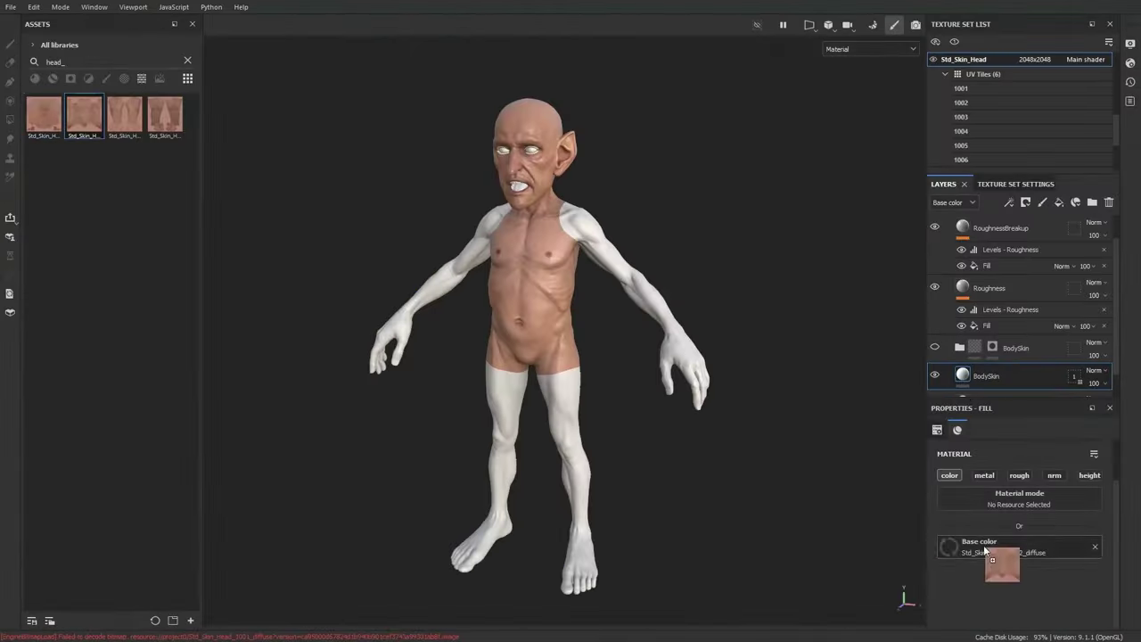
In Substance Painter, assign the selected Std_Skin_Head diffuse texture as the base color of the BodySkin fill layer
drag(983, 545, 1018, 556)
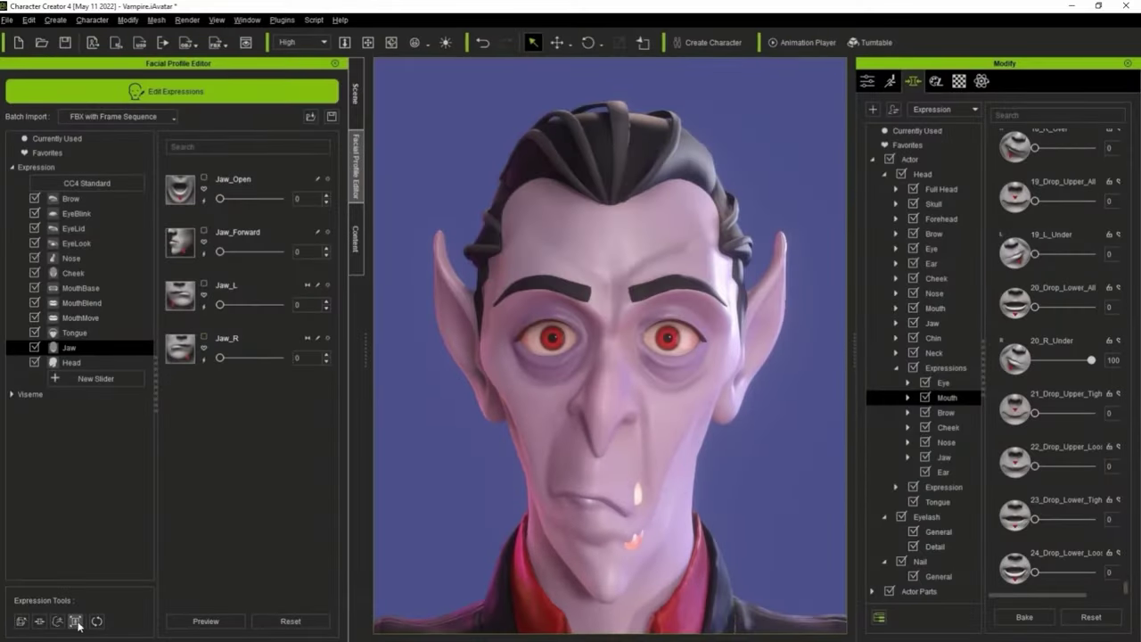
click(75, 621)
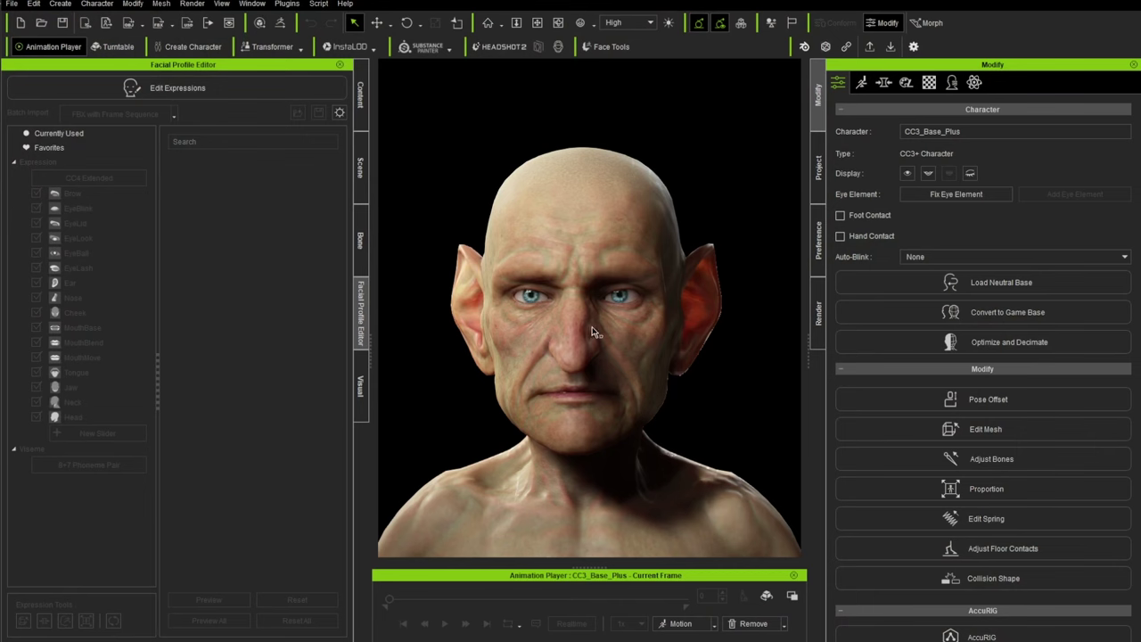
Open facial editing for the CC3_Base_Plus character and raise its left brow with the muscle controls
drag(594, 331, 593, 294)
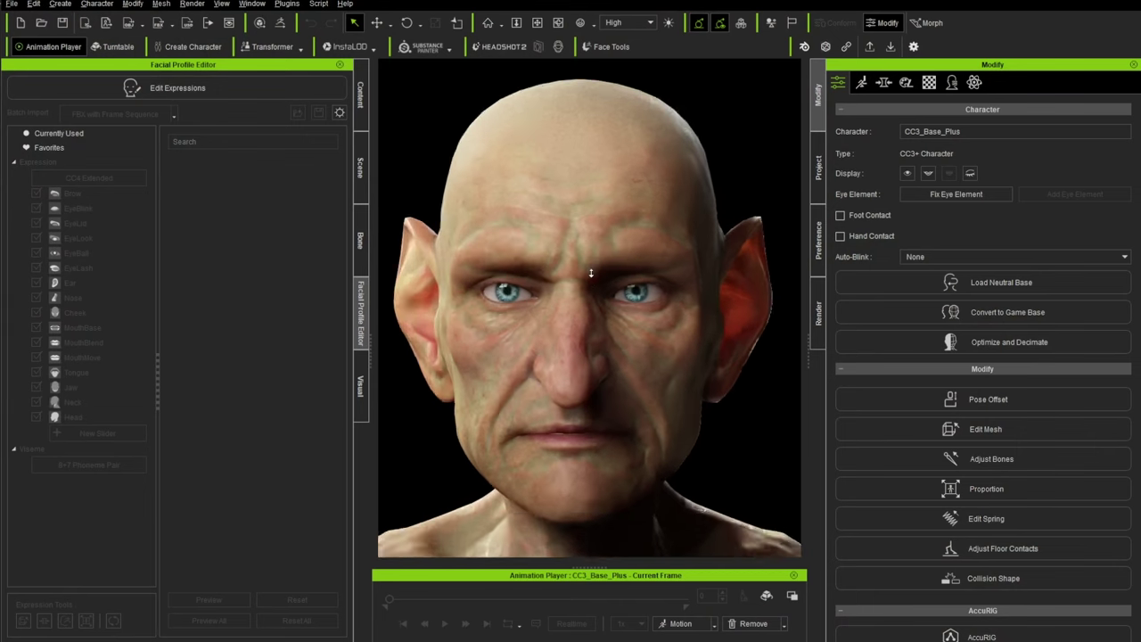
scroll(590, 283, up, 3)
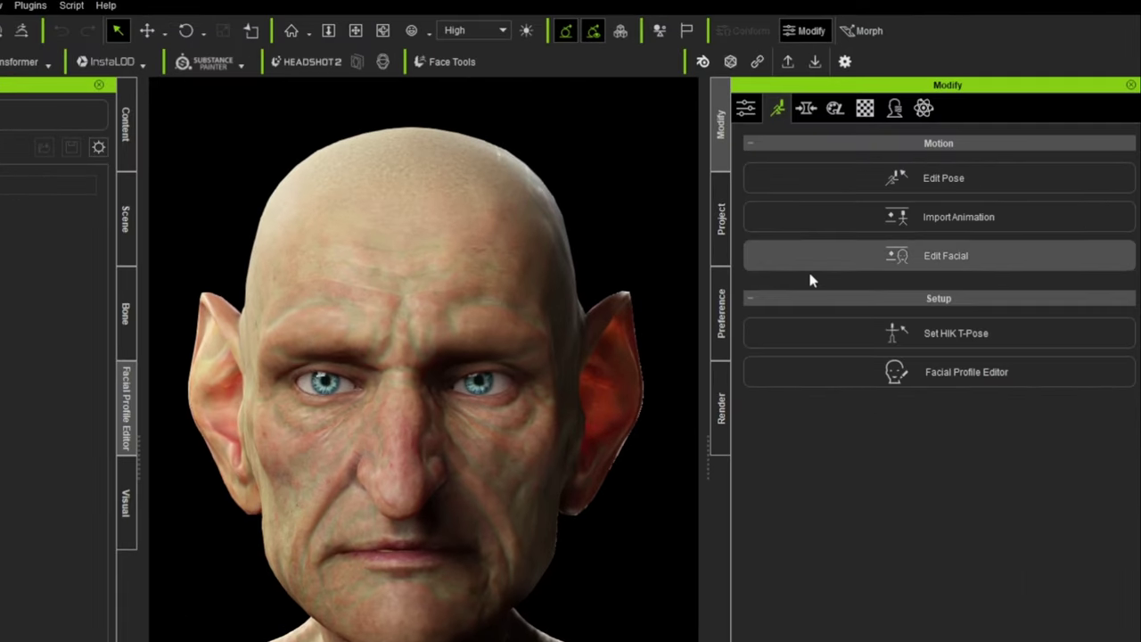
click(903, 255)
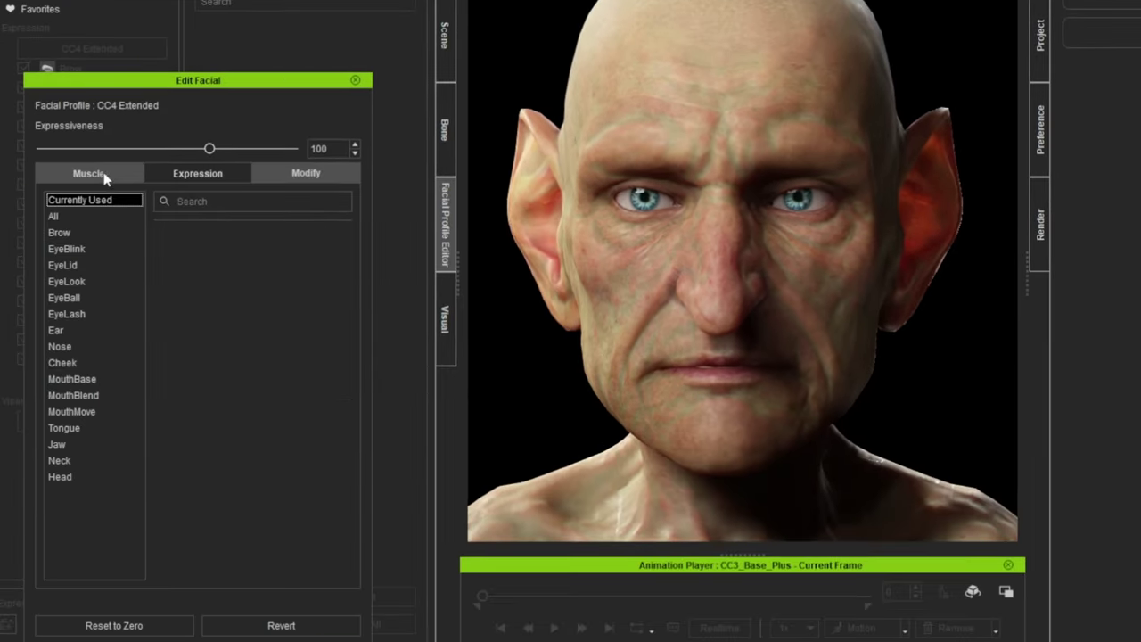
click(102, 177)
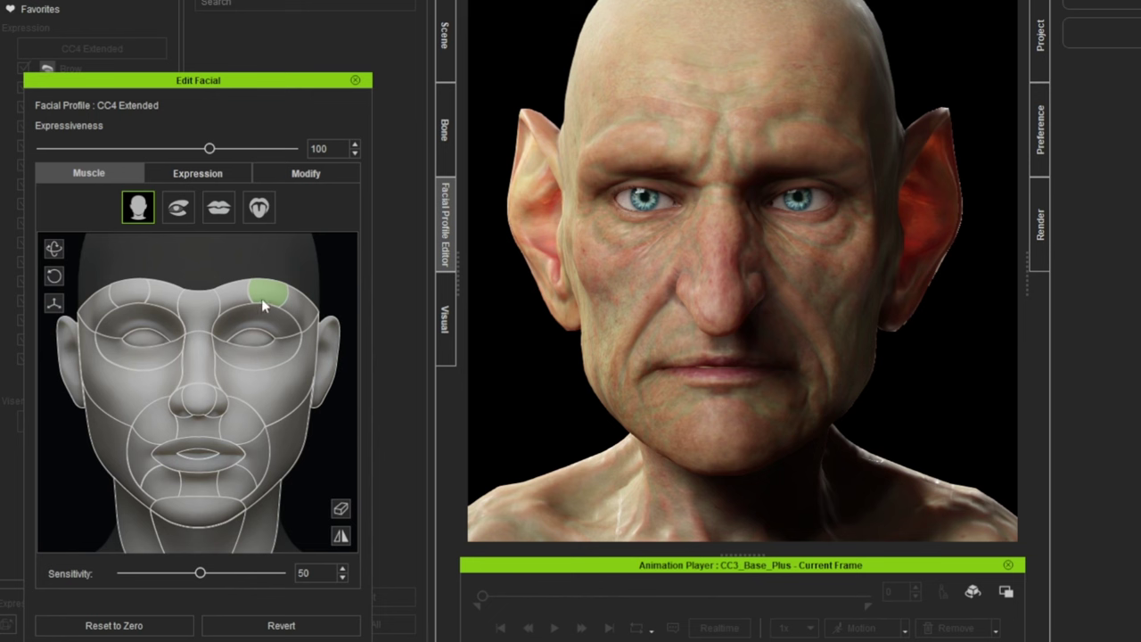
drag(267, 298, 258, 243)
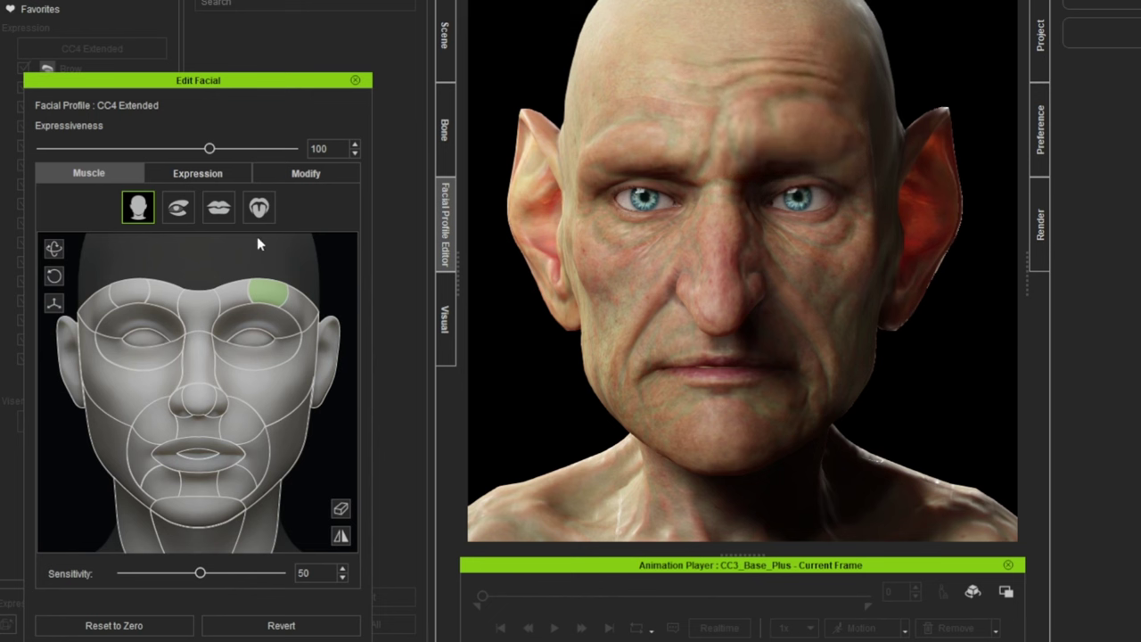
right_drag(795, 157, 701, 124)
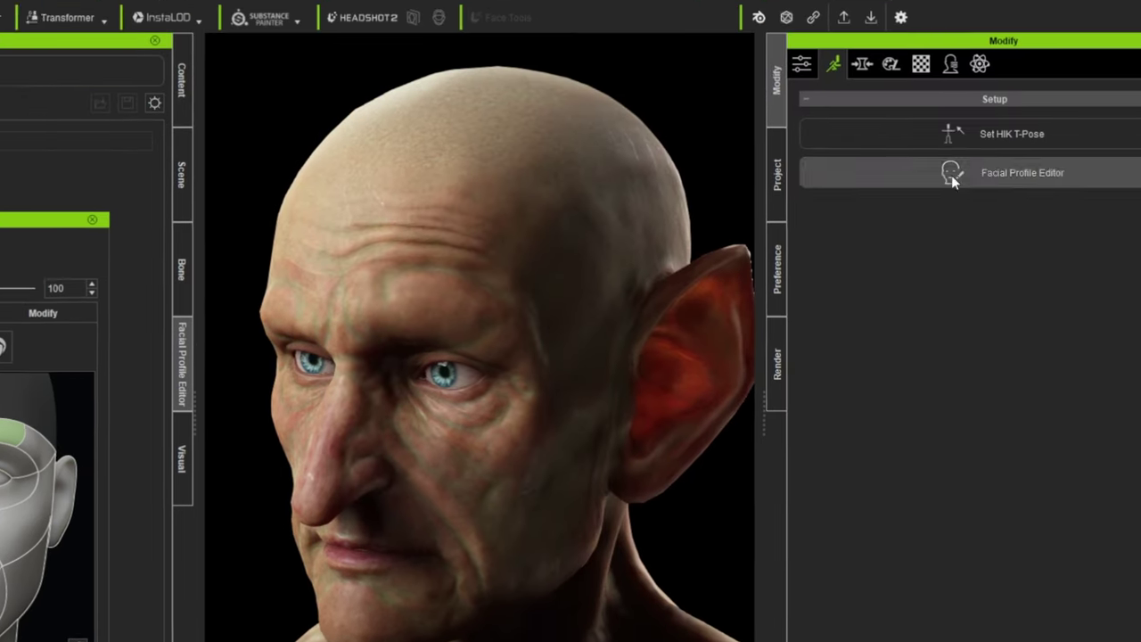
Deactivate the character's expression wrinkles
click(898, 92)
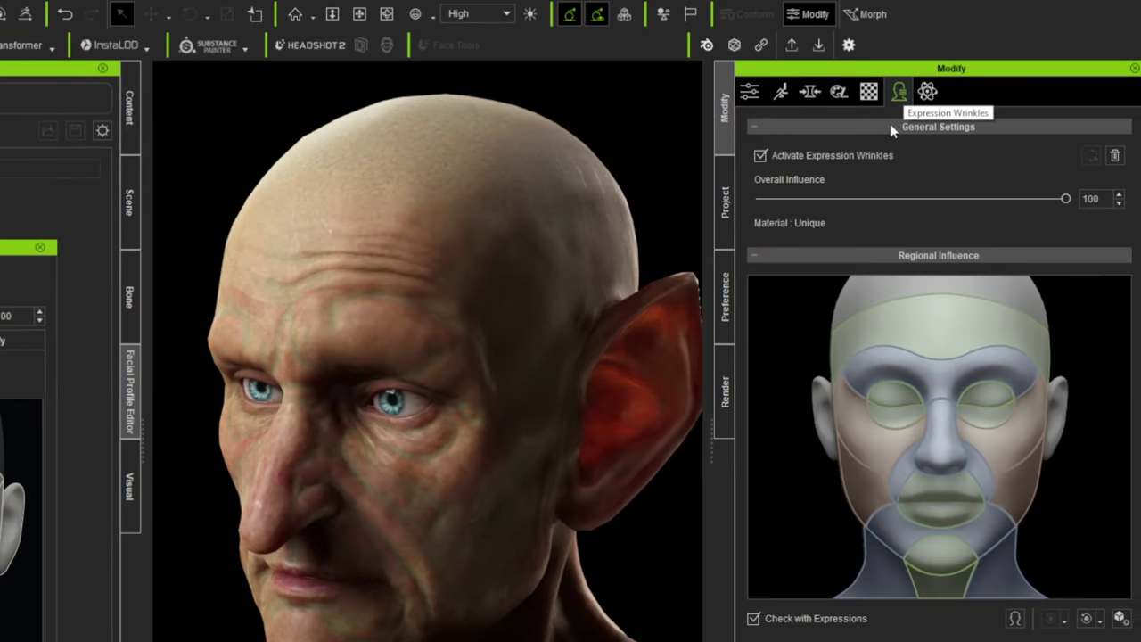
click(759, 156)
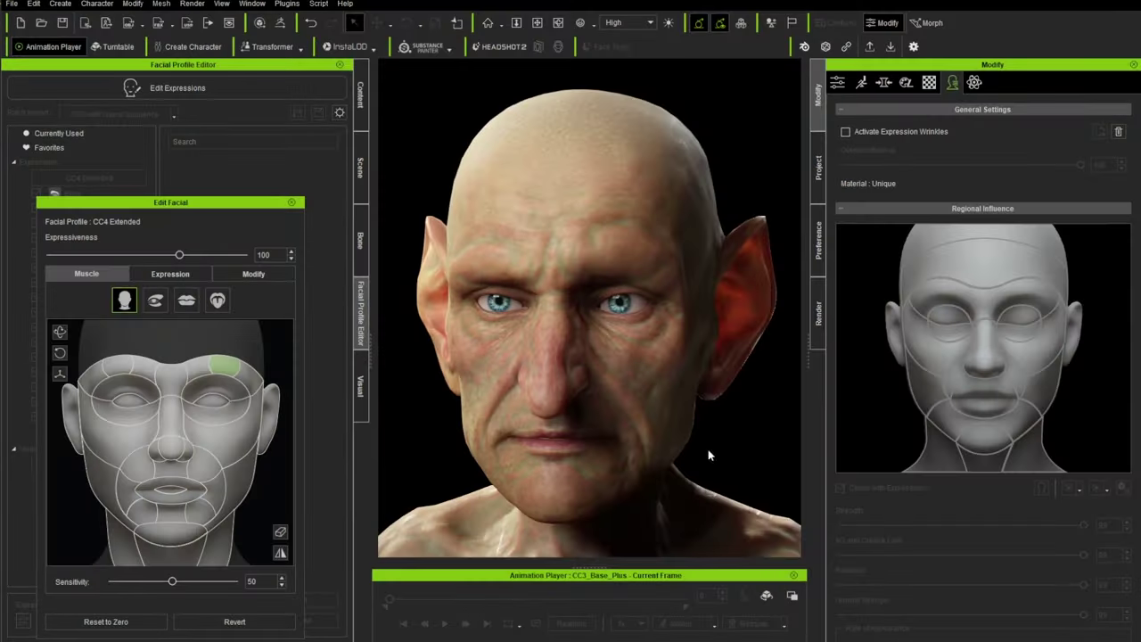
Switch to the browser and open the full Character Creator Pipeline - Face playlist on YouTube to look through its videos
key(alt+Tab)
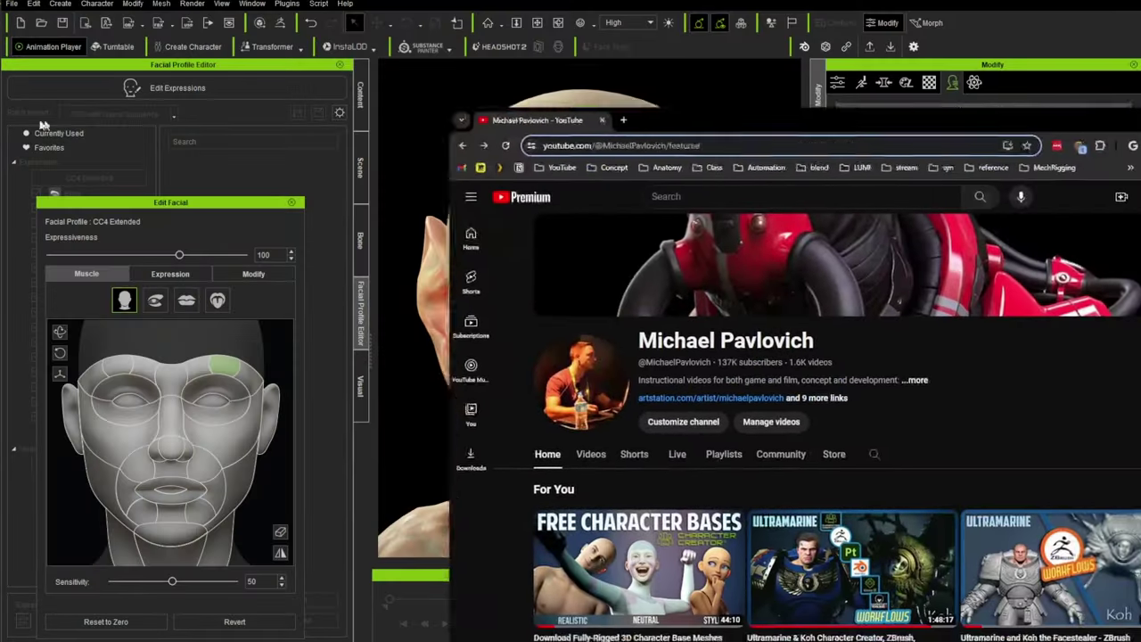
scroll(465, 365, down, 3)
scroll(464, 365, down, 4)
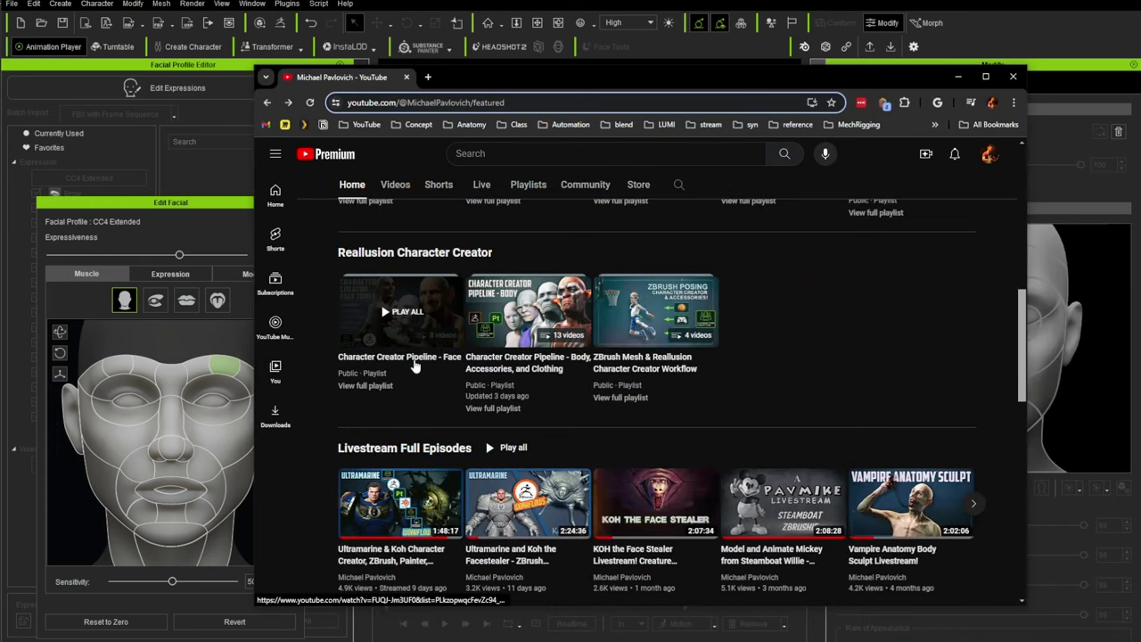
click(371, 389)
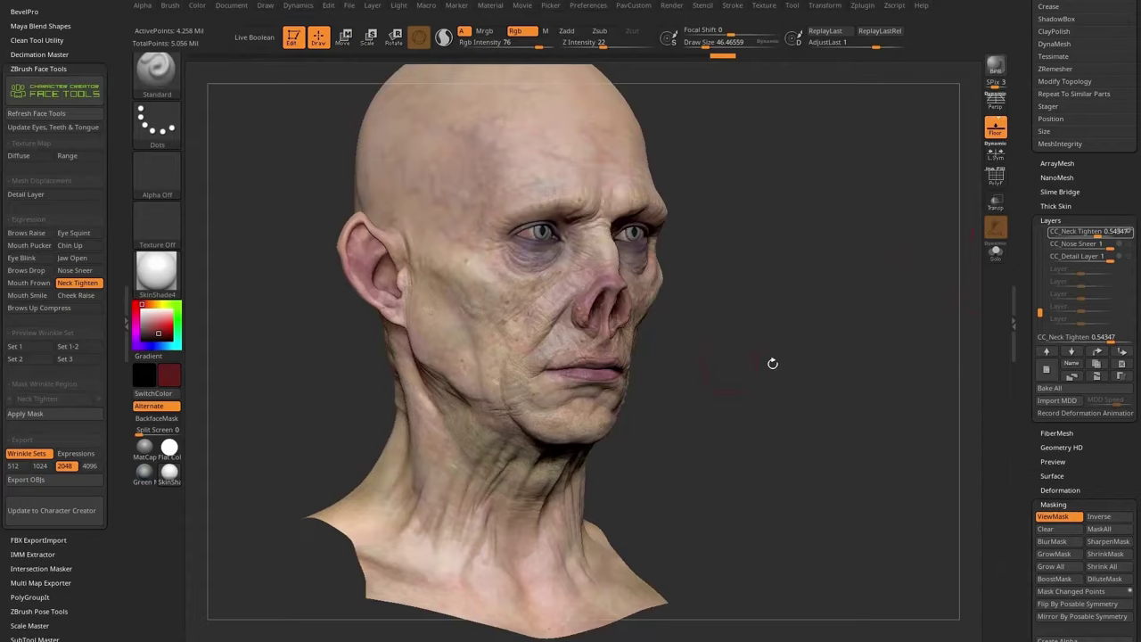
drag(1103, 231, 1121, 231)
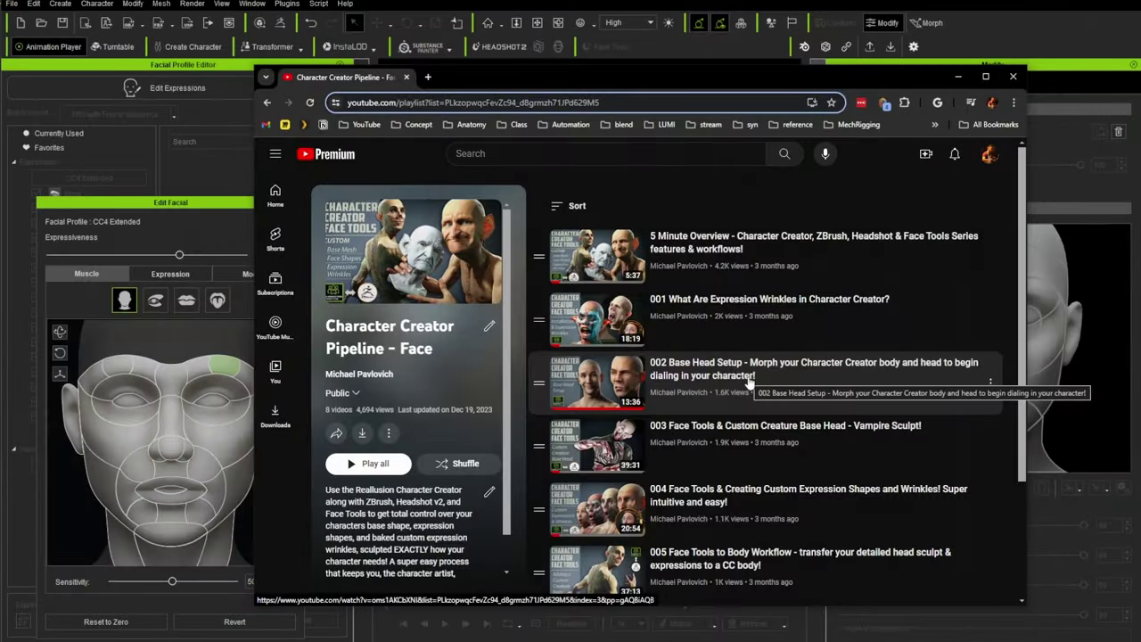
scroll(750, 381, down, 3)
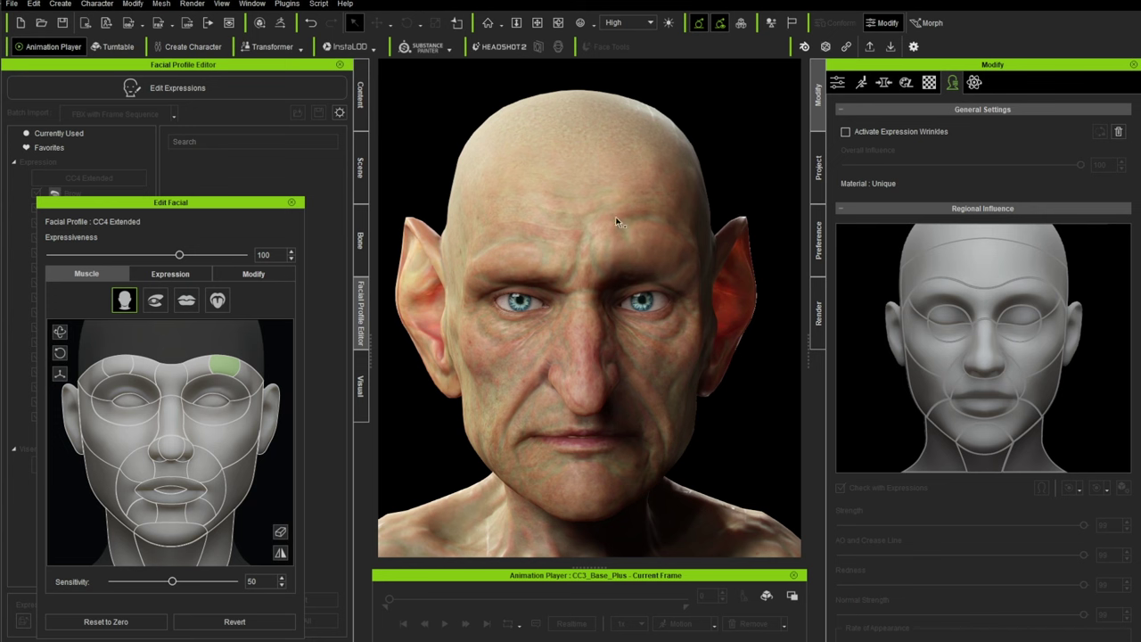
Activate the expression wrinkles again and close the facial editor
click(848, 132)
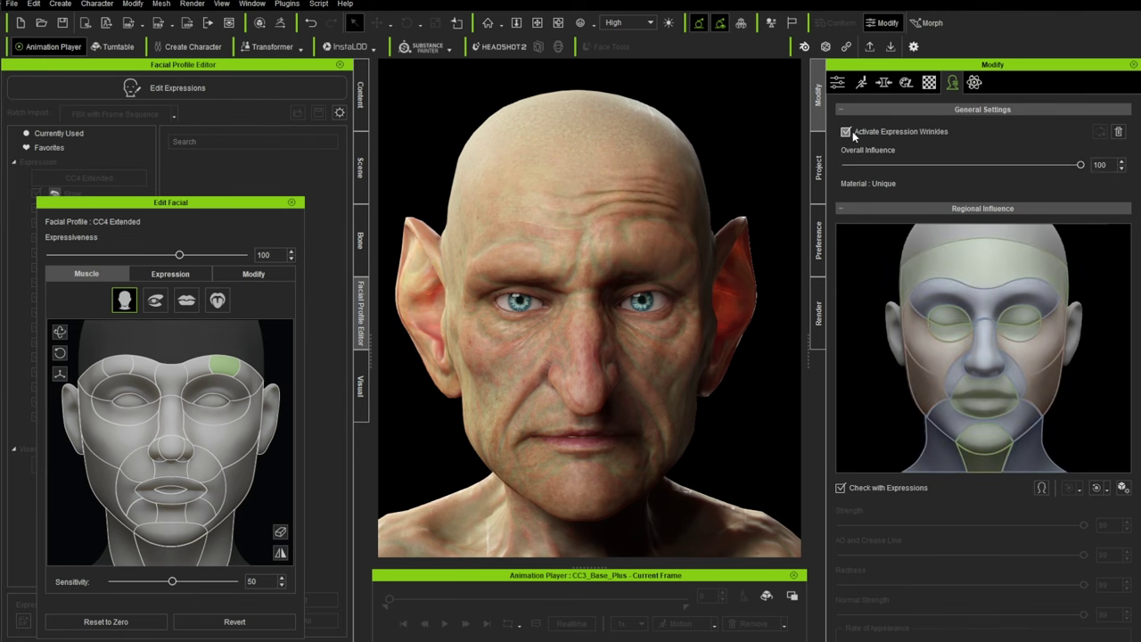
drag(201, 393, 223, 402)
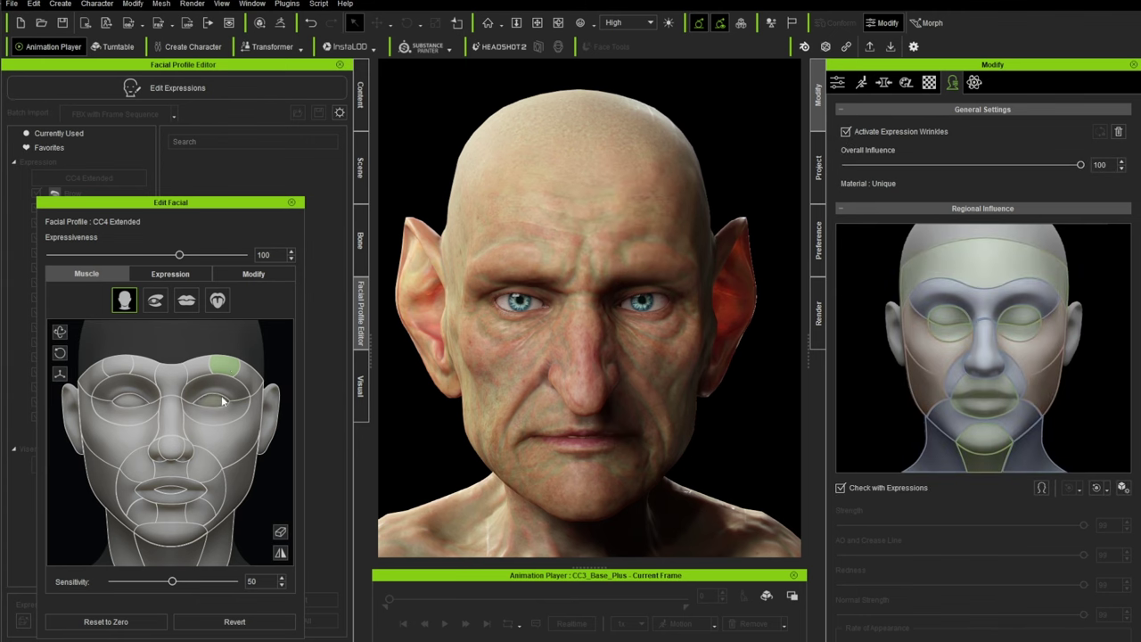
click(291, 202)
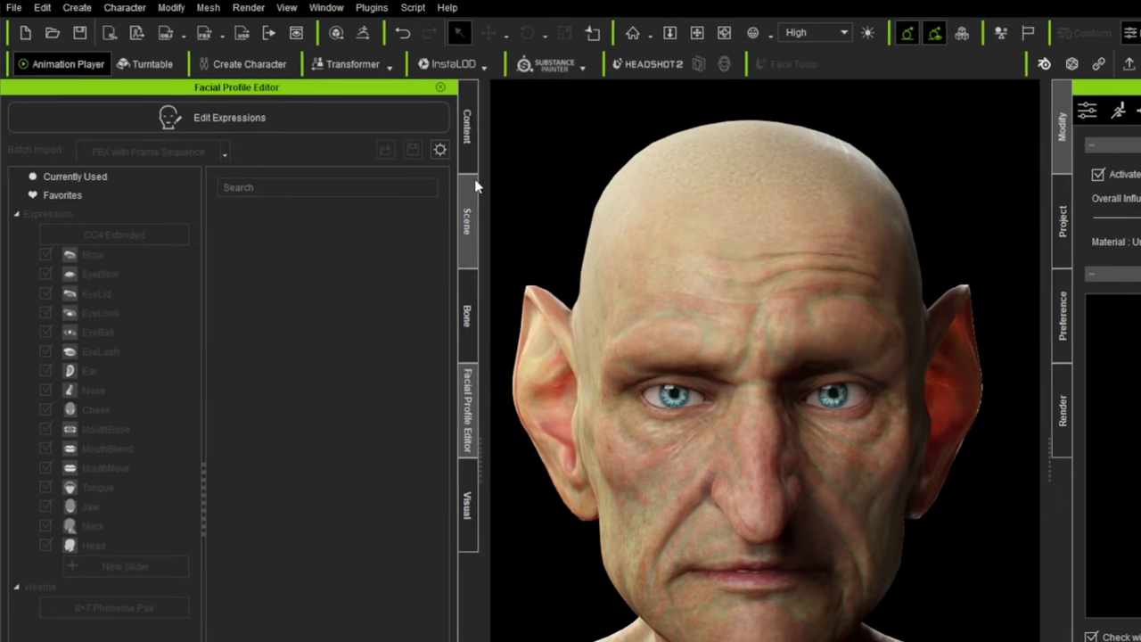
Display the CC3_Base_Plus character as Wireframe on Shaded
click(361, 151)
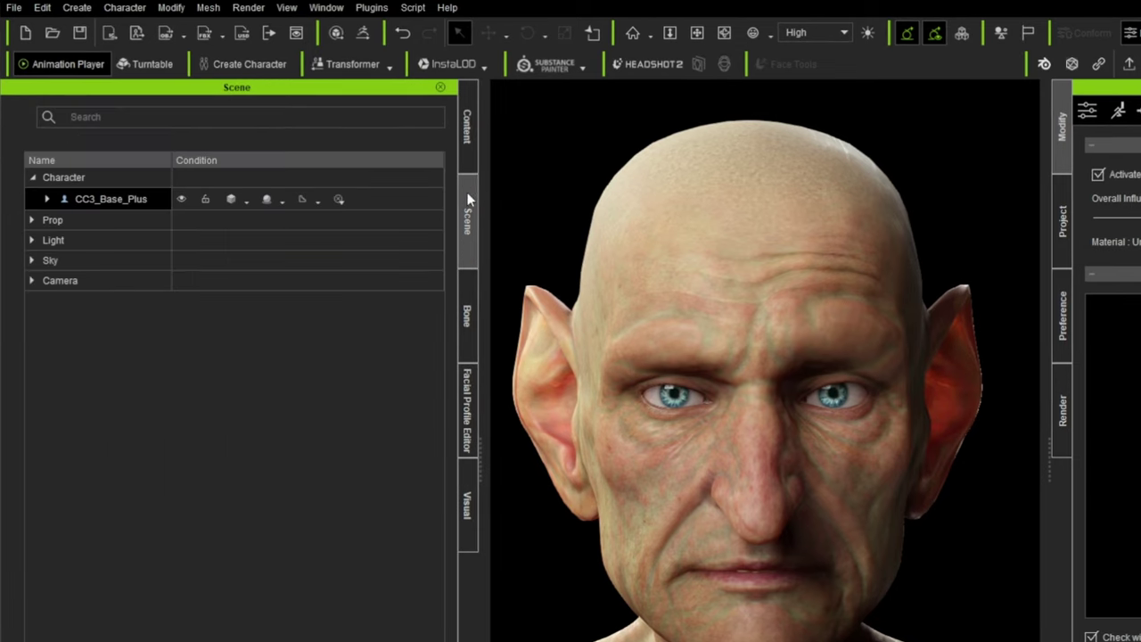
click(246, 197)
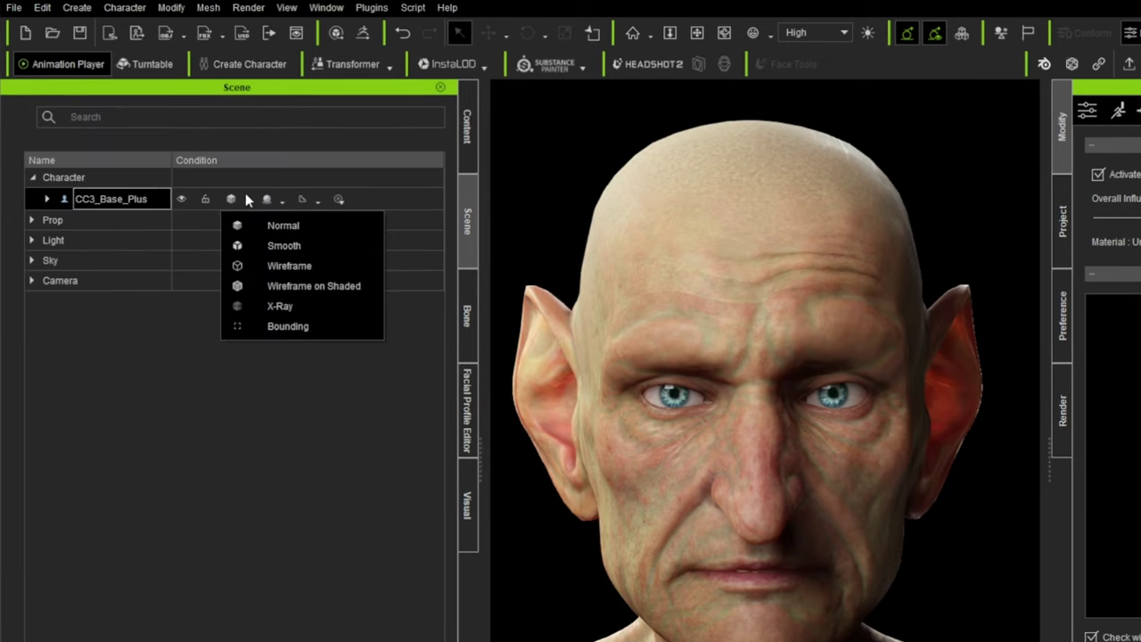
click(278, 286)
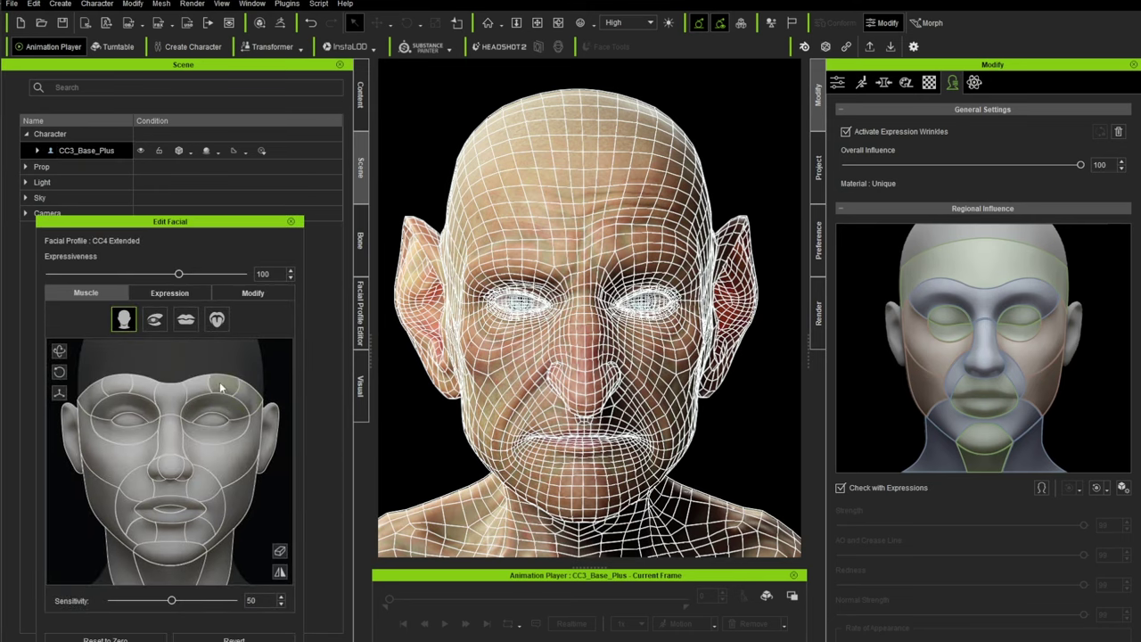
Reset the facial expression to zero and raise both brows with the muscle controls
click(116, 635)
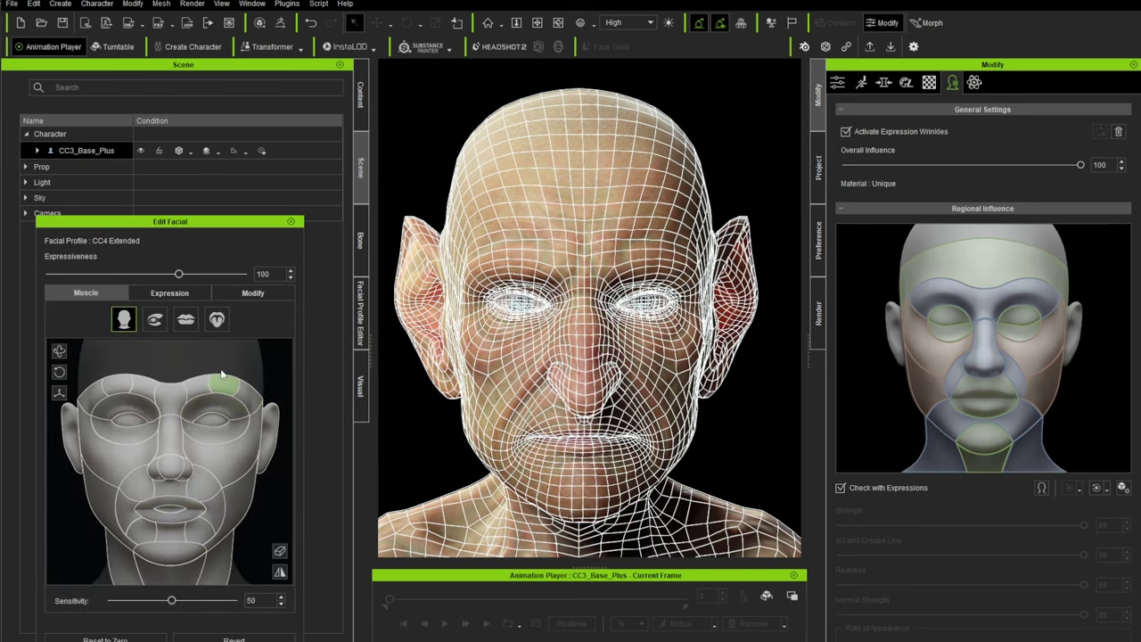
drag(243, 392, 223, 352)
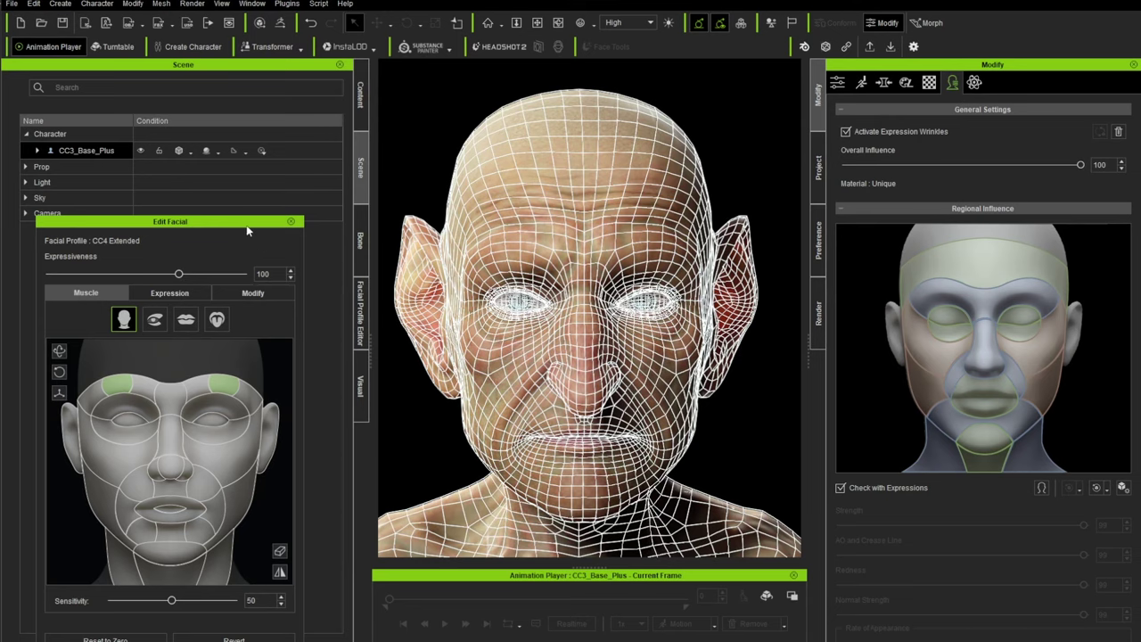
Set the CC3_Base_Plus character's display mode to Normal and view the forehead wrinkles at an angle
mouse_move(311, 223)
mouse_down()
mouse_move(9, 265)
mouse_move(117, 267)
mouse_move(241, 224)
mouse_up()
click(189, 153)
click(200, 173)
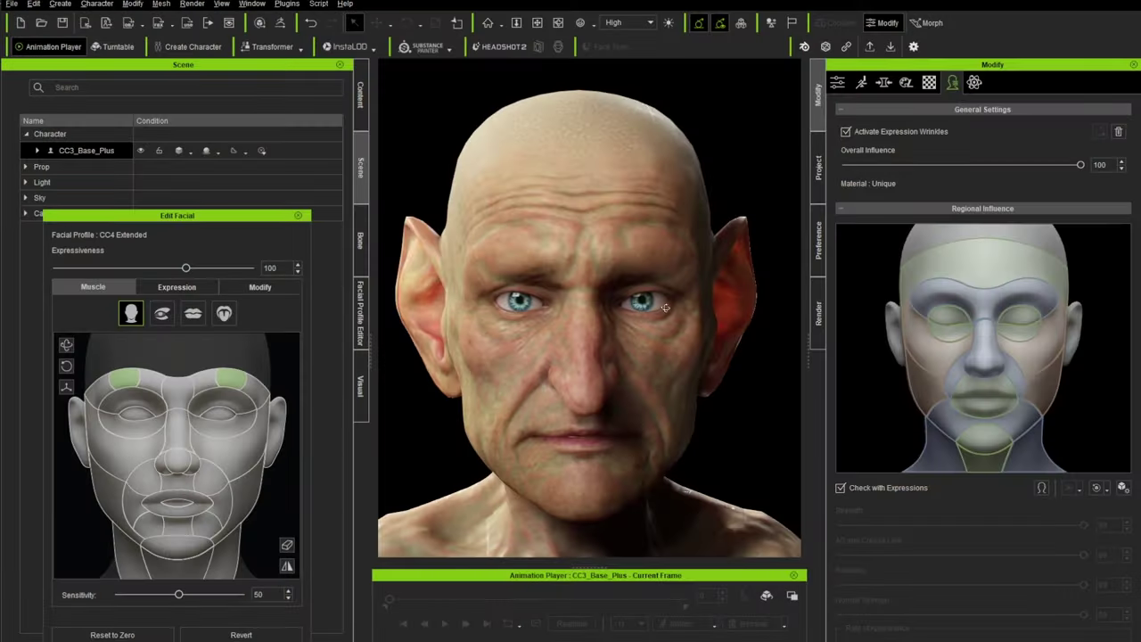
right_drag(665, 307, 666, 324)
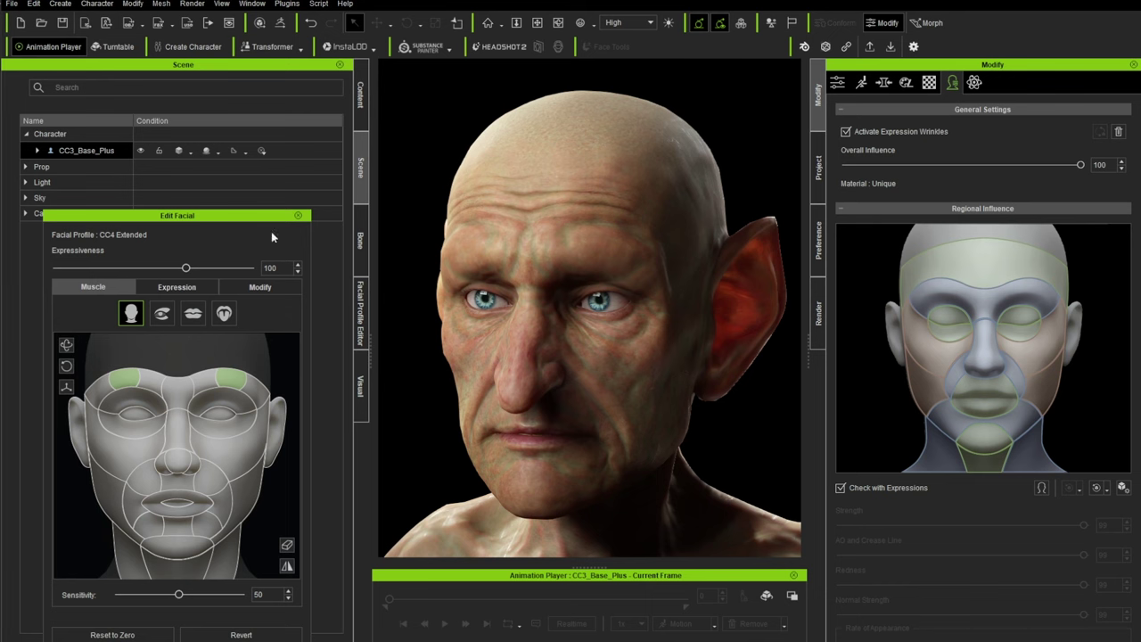
Try the A2_Happy, A7_Happy and A3_Happy expression presets on the character
drag(214, 214, 217, 164)
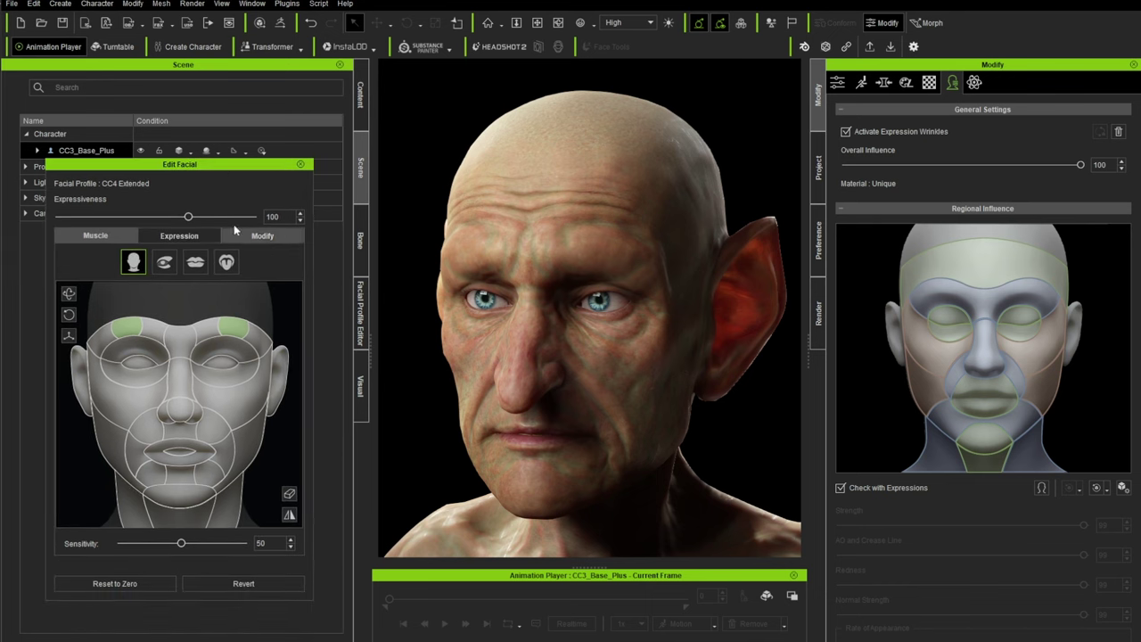
click(177, 237)
click(151, 303)
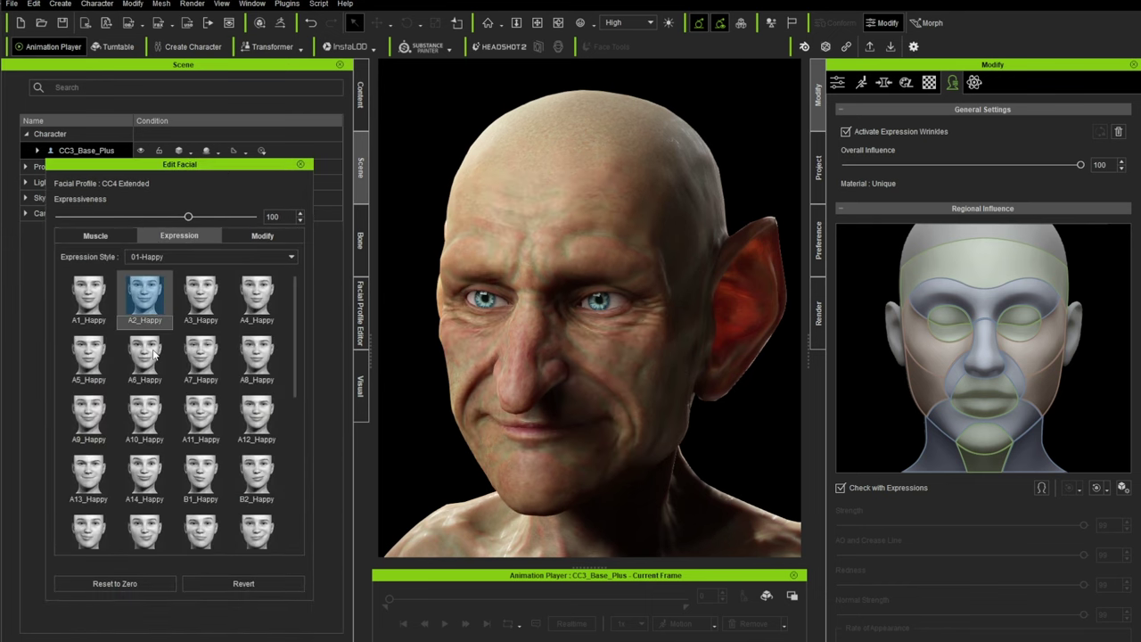
click(203, 354)
click(202, 301)
Switch the expression style to 03-Angry and apply the A15_Angry preset to the face
click(169, 256)
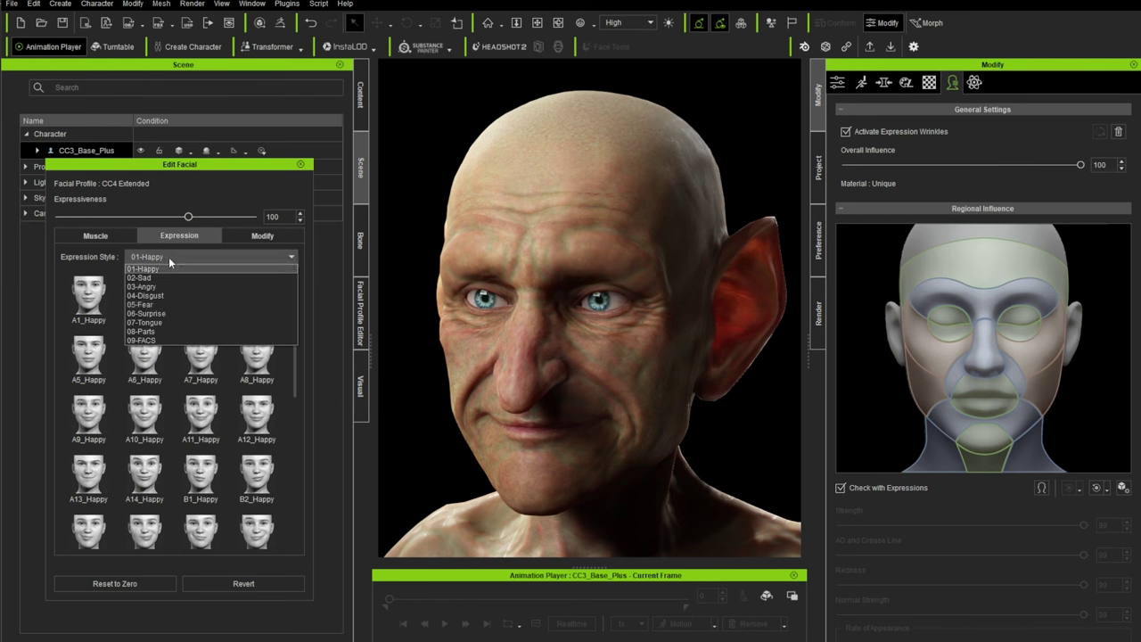
click(156, 286)
click(183, 405)
click(200, 473)
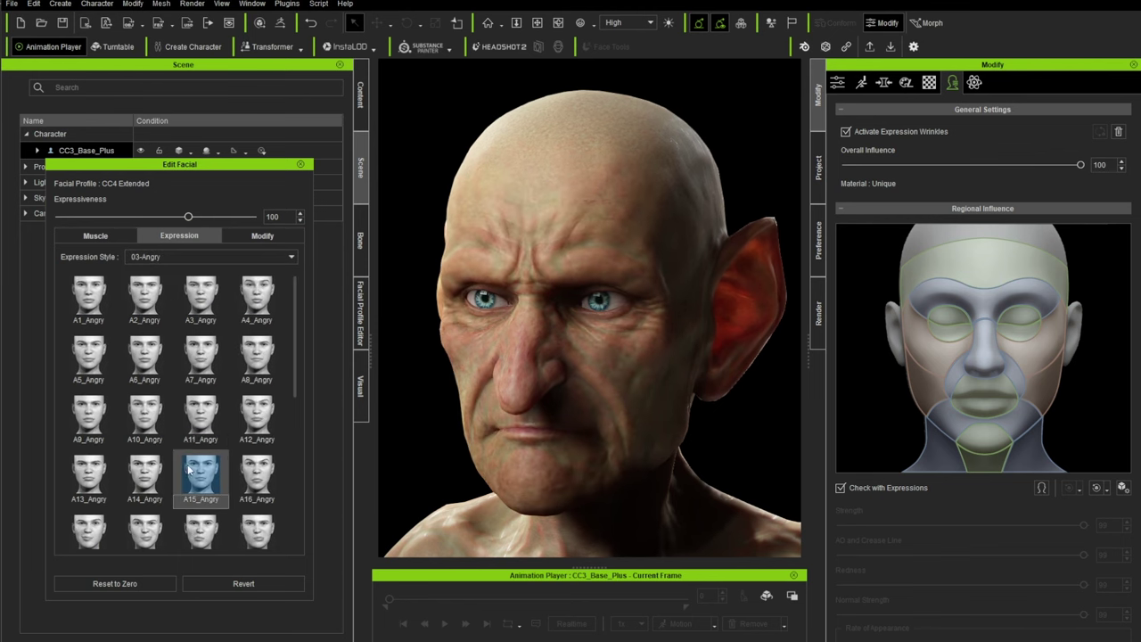
Open the character's jaw with Jaw_Open at 147, view the face from the other side, and reduce the jaw opening
click(278, 237)
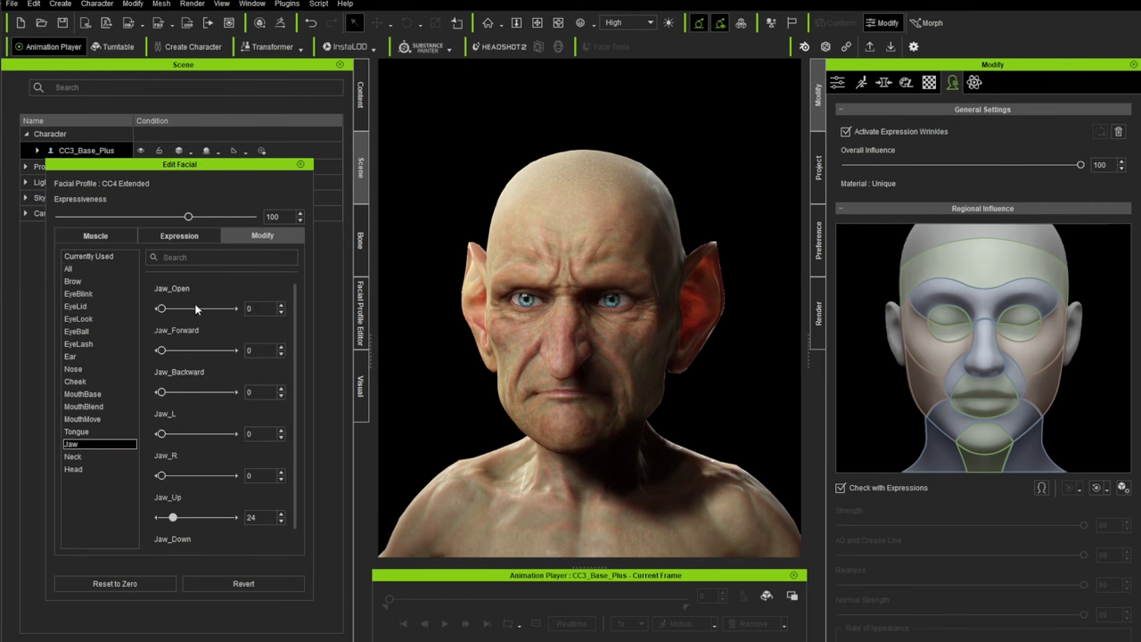
drag(161, 309, 229, 309)
right_drag(553, 428, 778, 465)
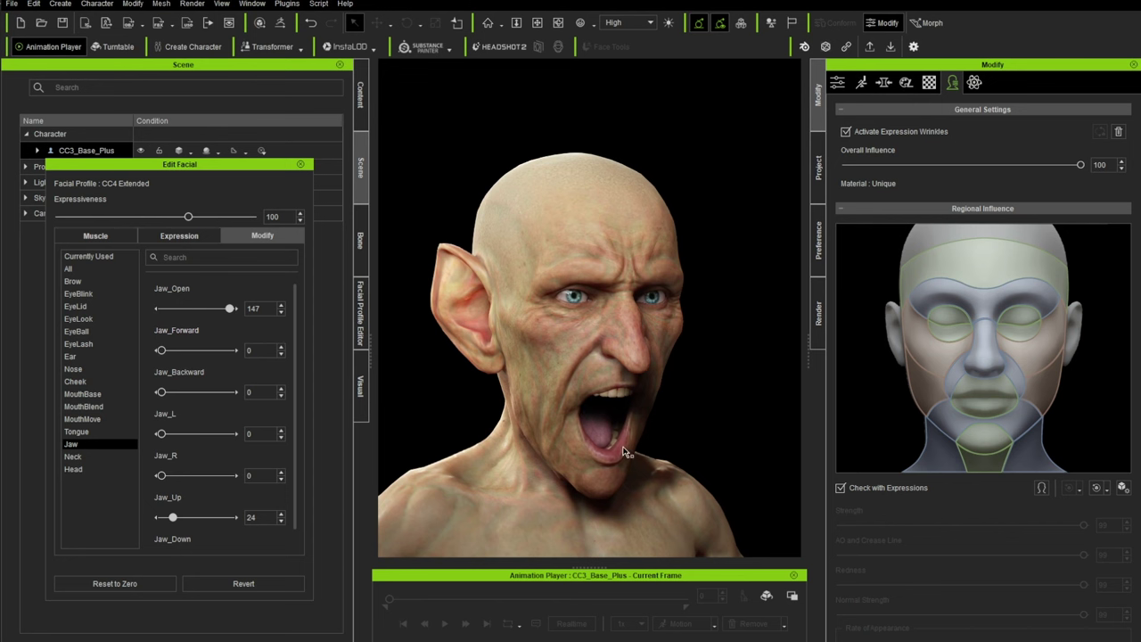
drag(211, 312, 199, 312)
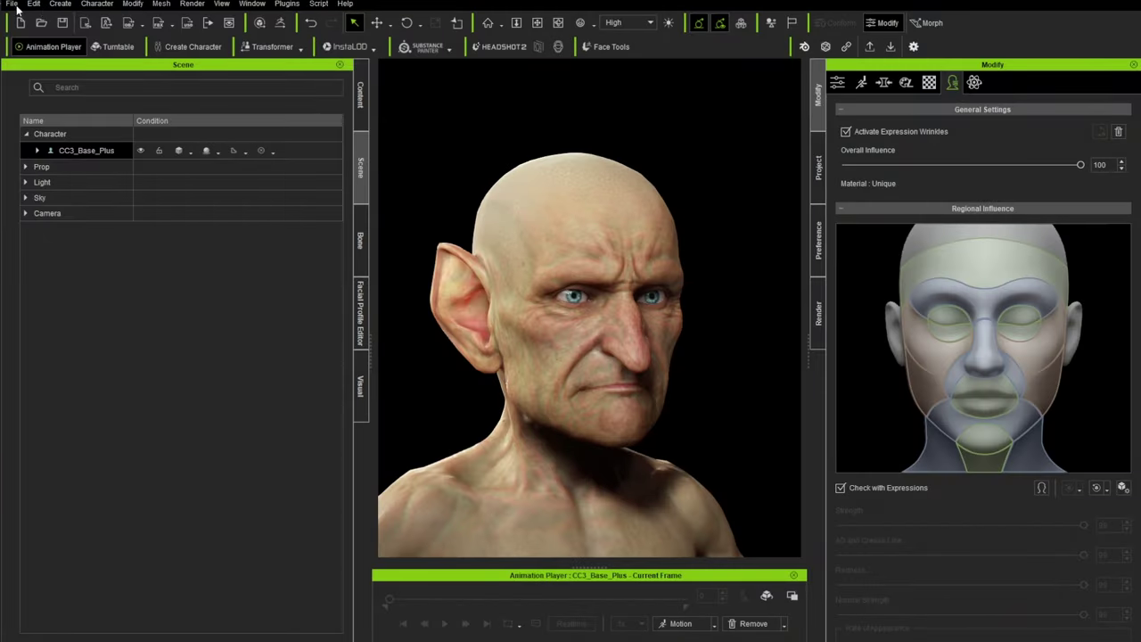
Switch to the recent project that contains the bald male character with the scar across his eye
click(34, 4)
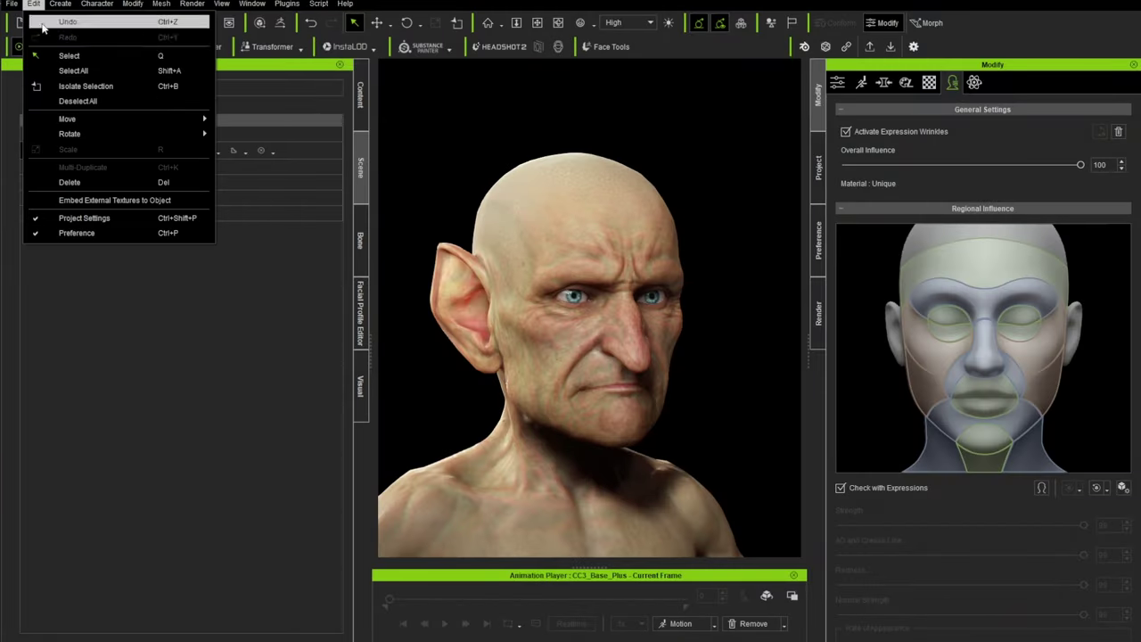
click(11, 3)
click(12, 4)
click(11, 4)
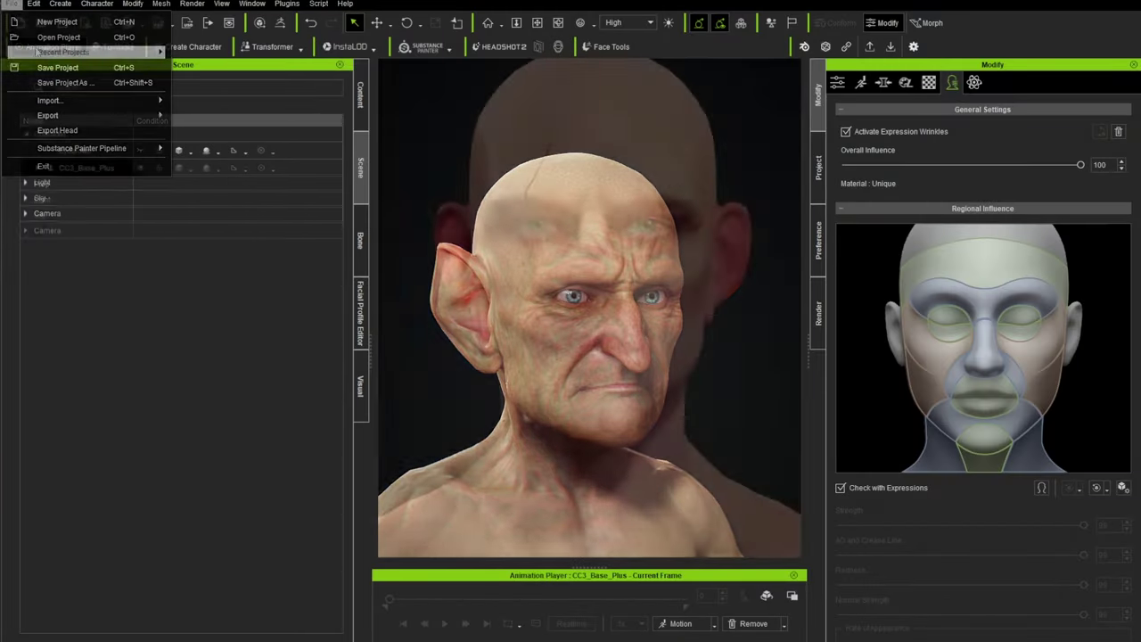
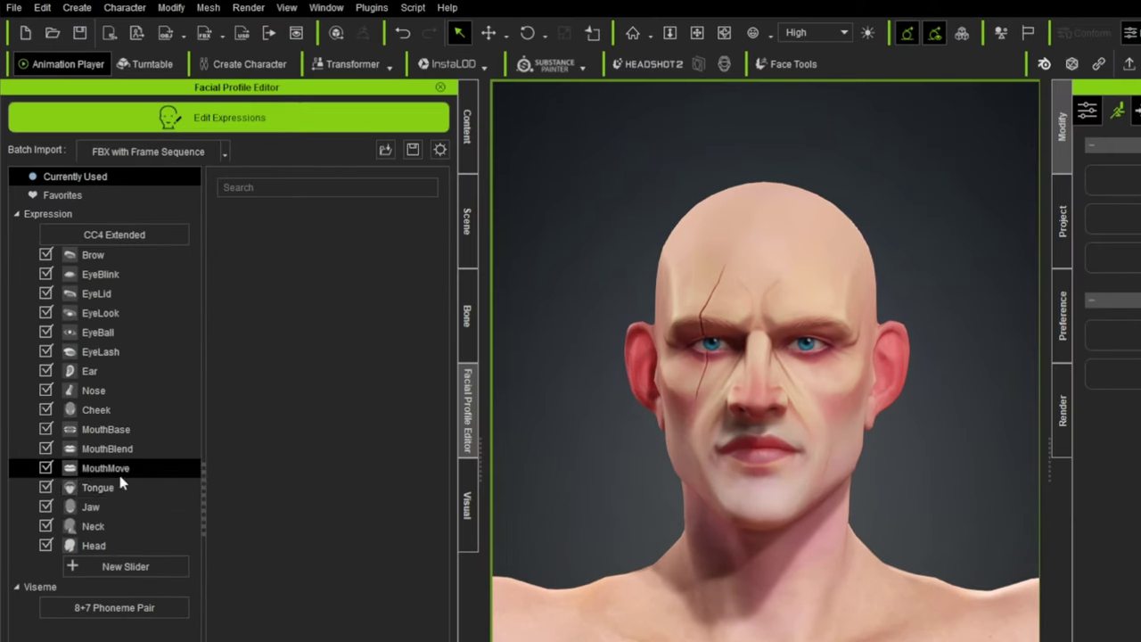
Test the character's jaw opening by raising the Jaw_Open expression to 99 and returning it to 0
click(72, 387)
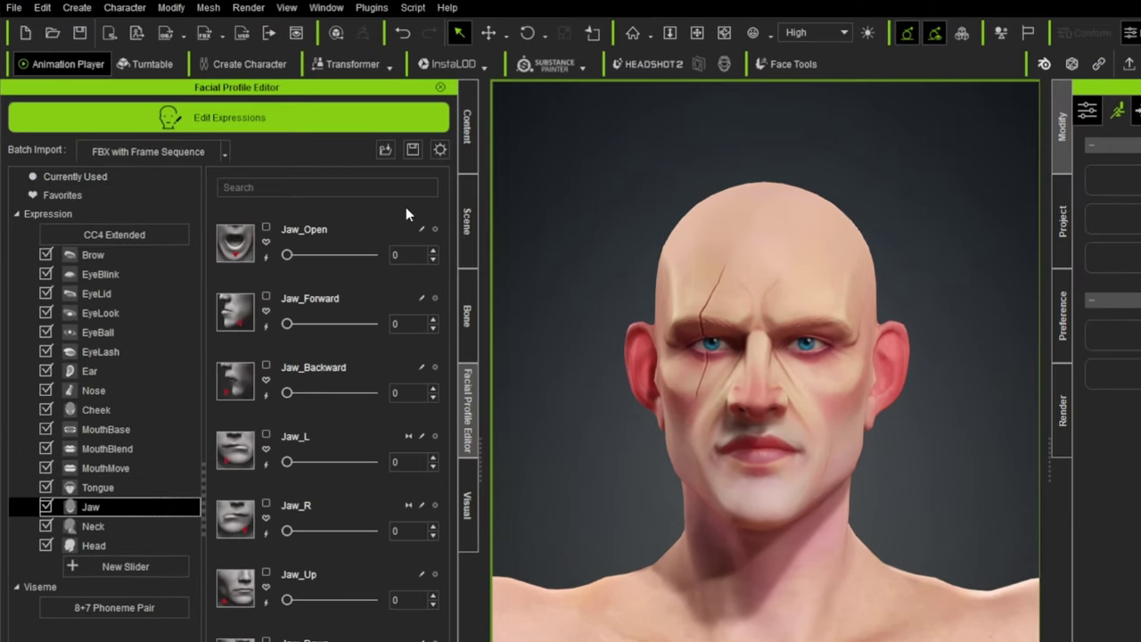
drag(288, 257, 373, 264)
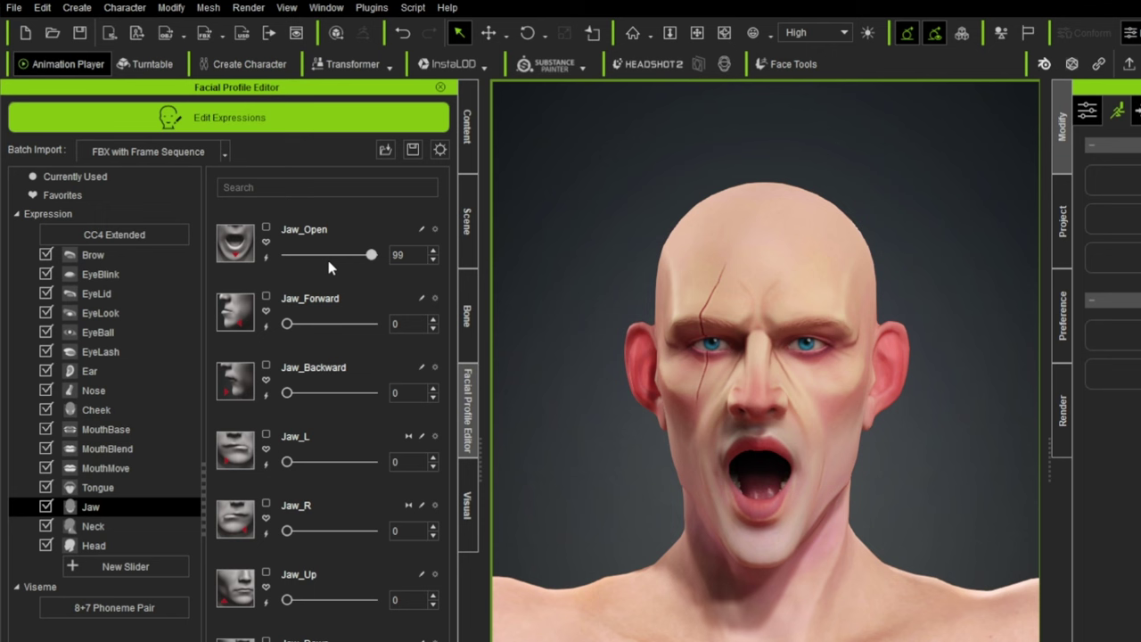
drag(369, 254, 213, 265)
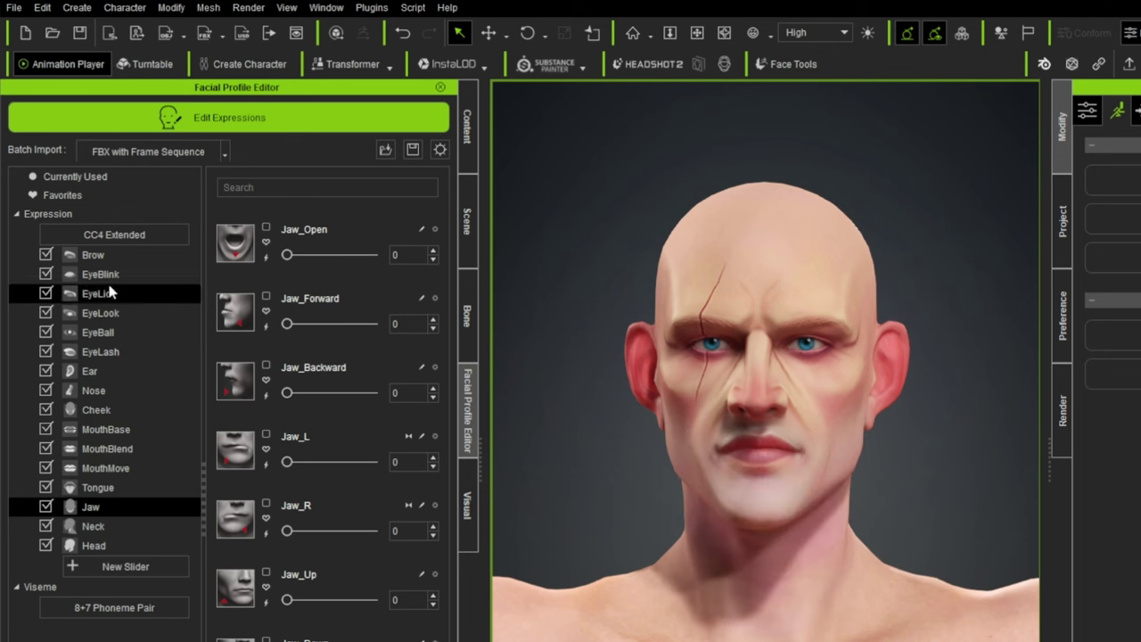
Set Jaw_Open to 100, check it in the Currently Used list, and reset it to 0
click(105, 178)
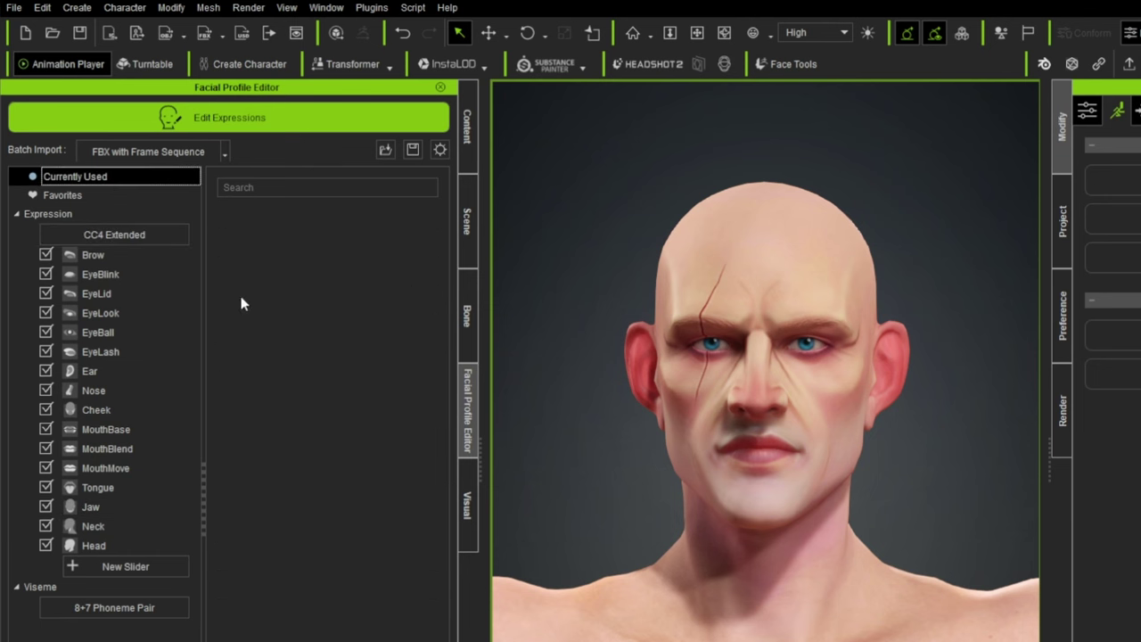
click(90, 507)
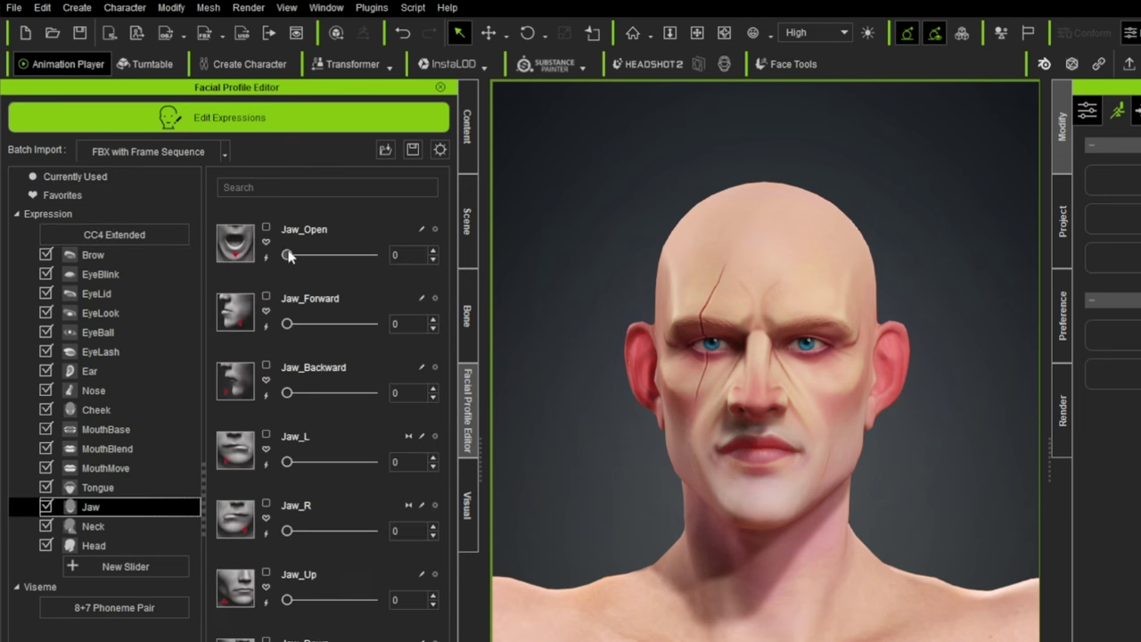
drag(287, 256, 374, 256)
click(75, 176)
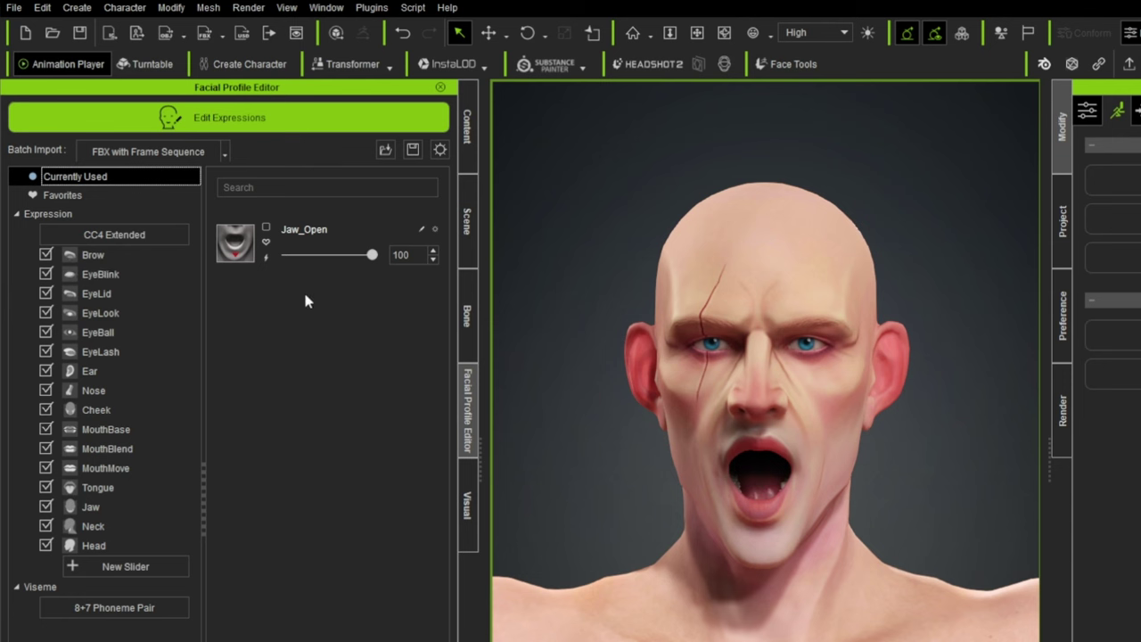
drag(369, 255, 198, 335)
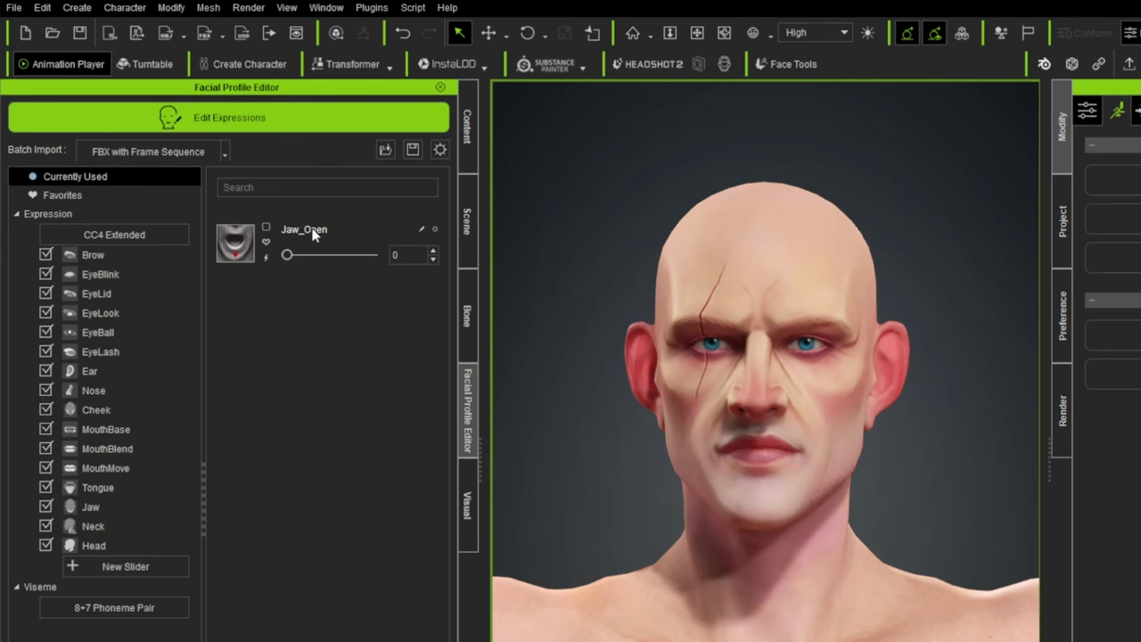
double_click(71, 177)
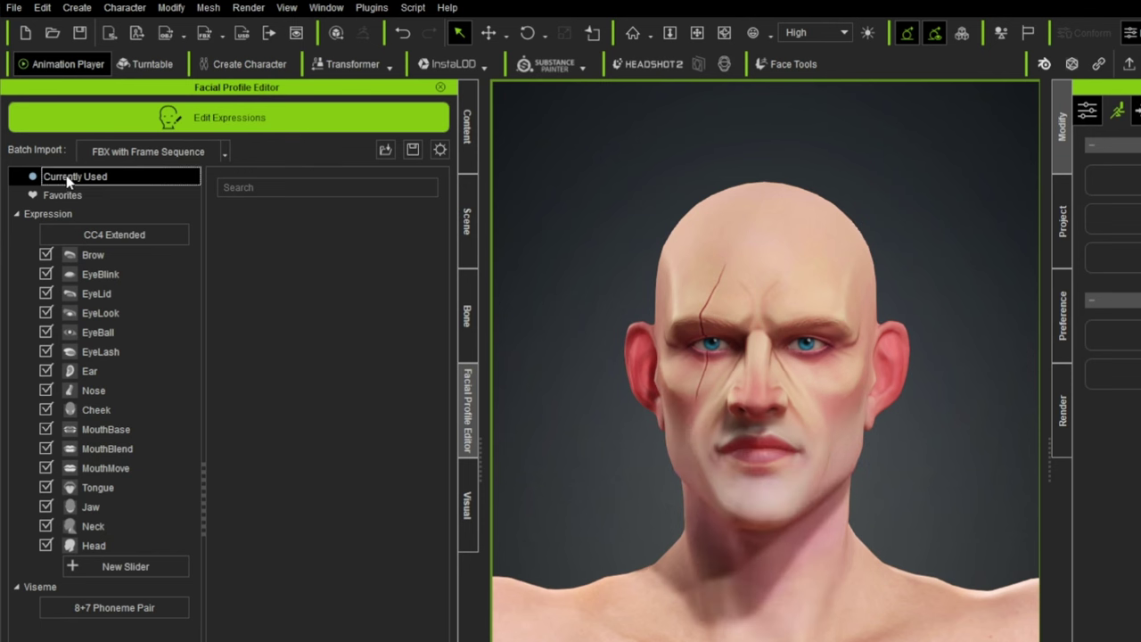
Examine the Favorites, the full expression list, and the Brow, EyeBlink, EyeLook, EyeBall and Ear expression sliders
click(70, 196)
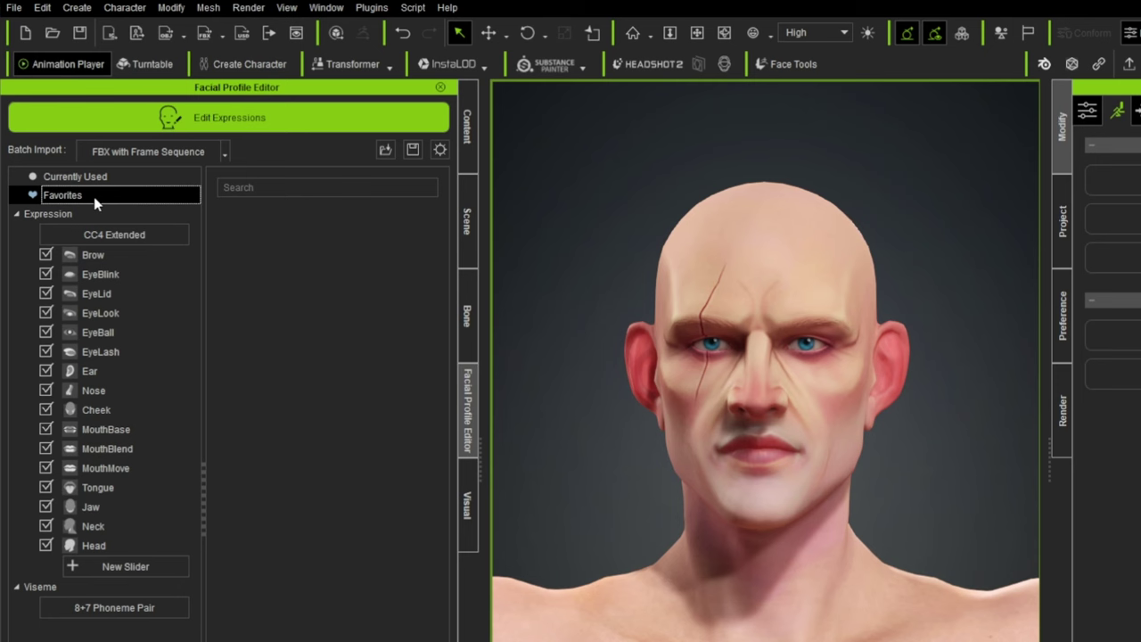
click(53, 214)
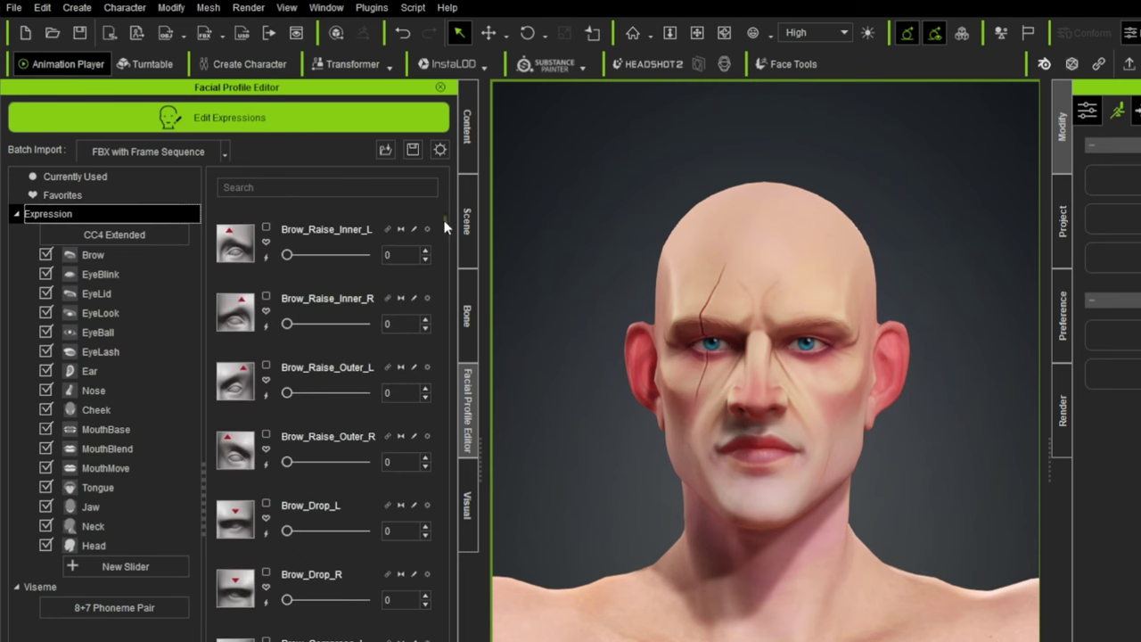
mouse_move(441, 223)
mouse_down()
mouse_move(441, 517)
mouse_move(450, 206)
mouse_up()
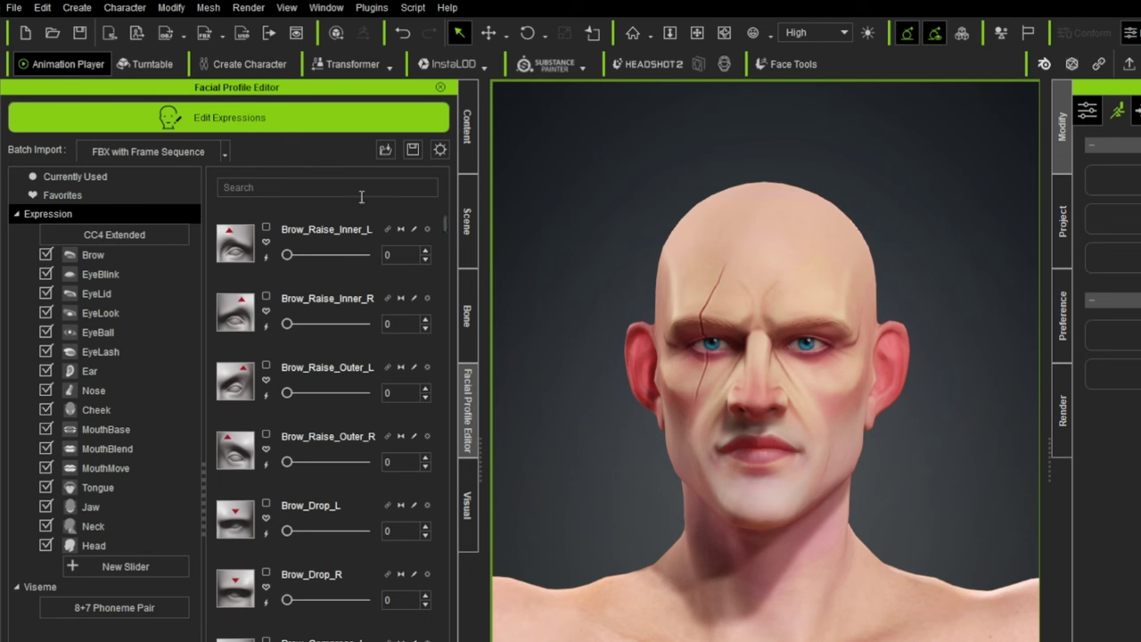
click(140, 255)
click(136, 276)
click(131, 313)
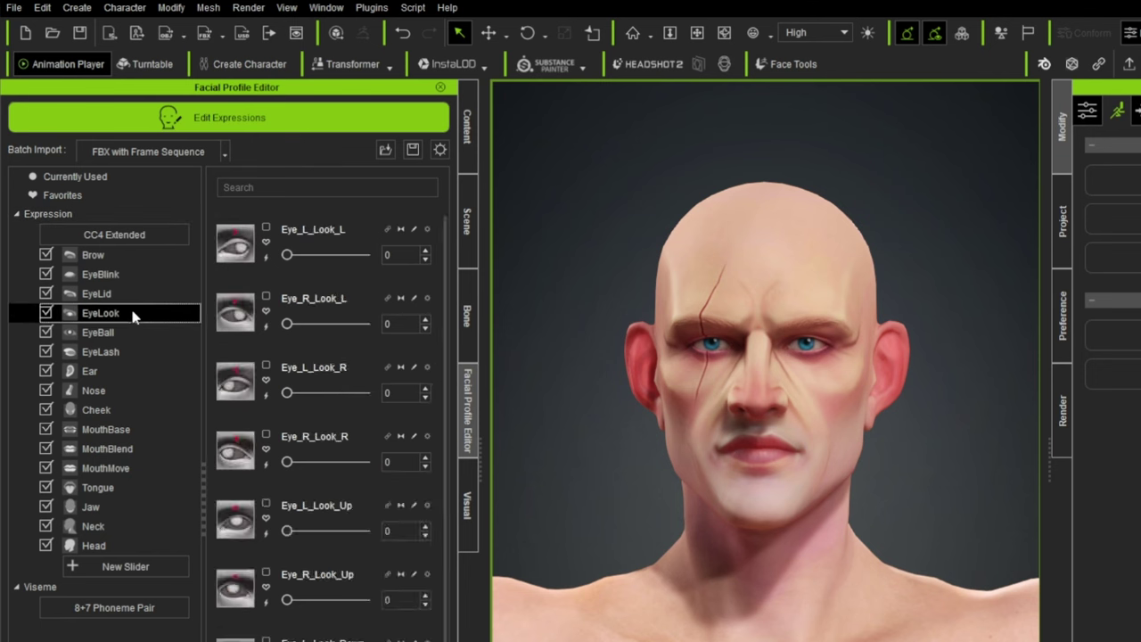
click(125, 332)
click(120, 370)
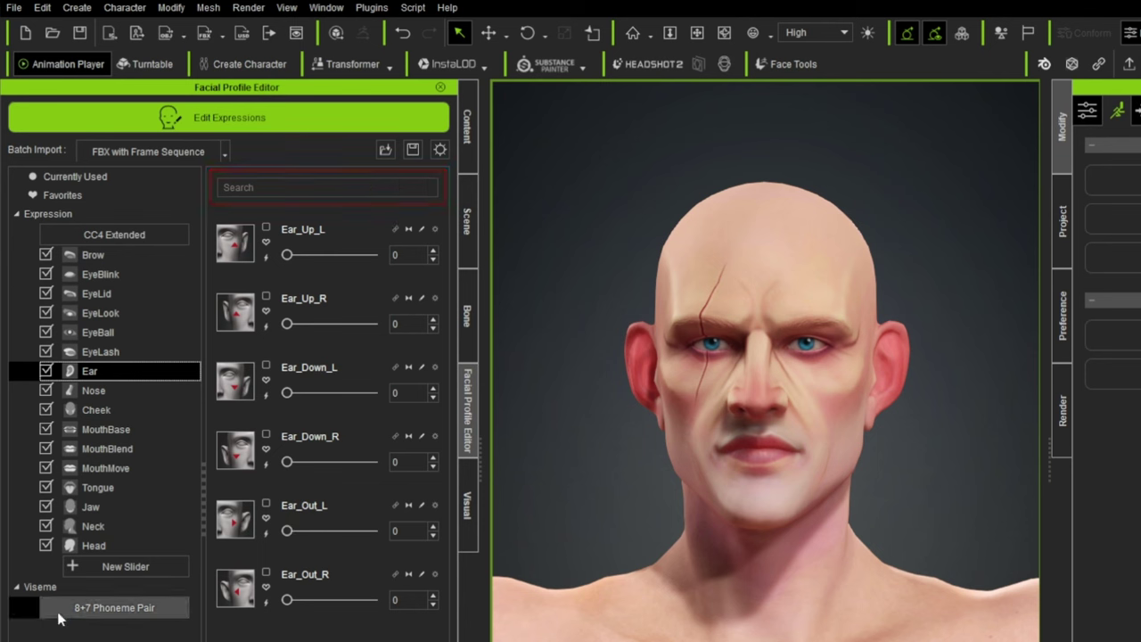
Examine the Viseme sliders and the batch import options of the facial profile
click(45, 588)
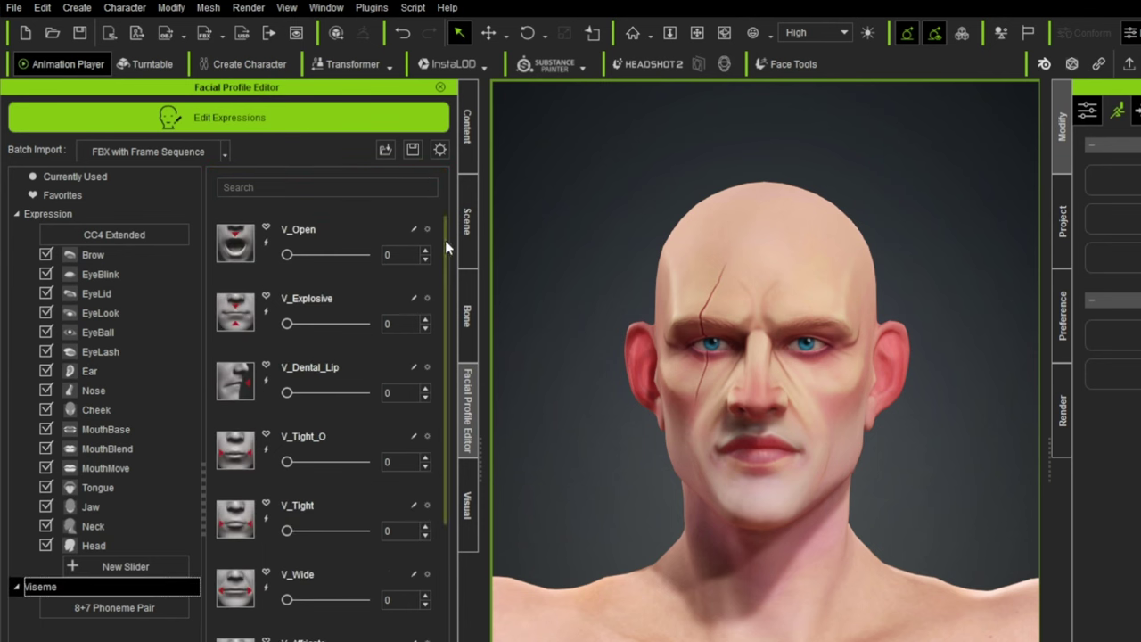
mouse_move(445, 240)
mouse_down()
mouse_move(437, 471)
mouse_move(444, 258)
mouse_up()
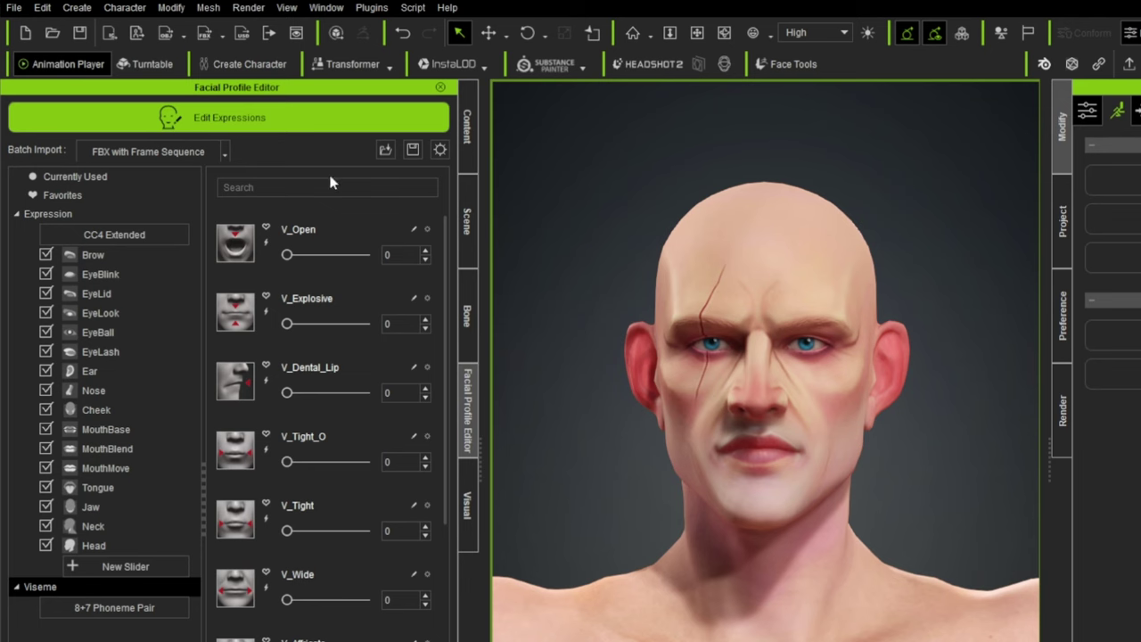
click(225, 151)
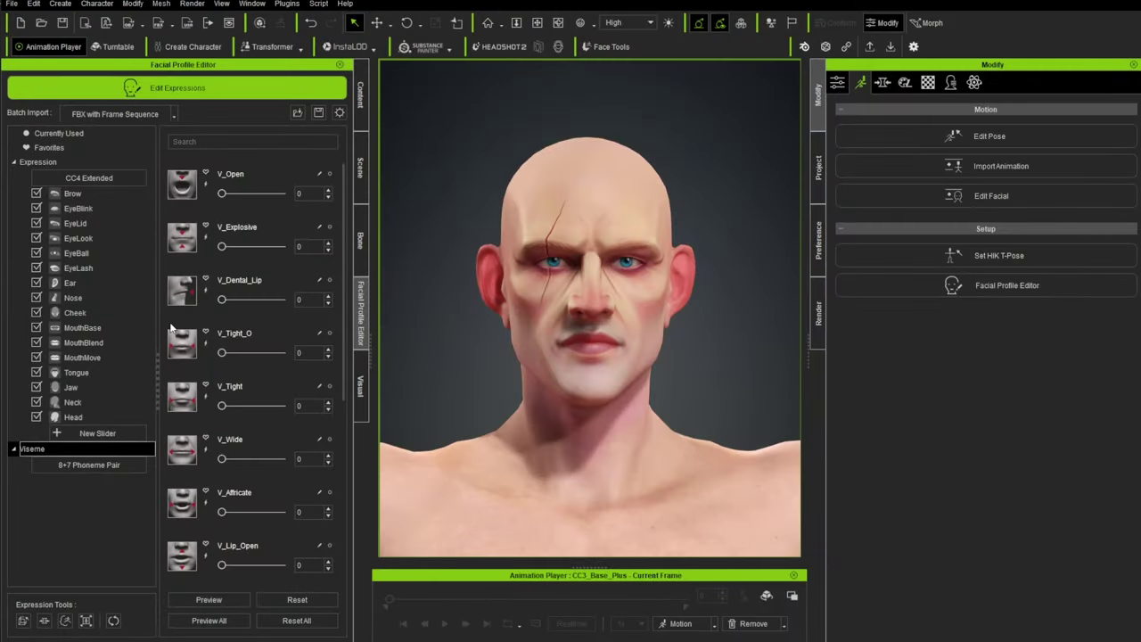
Test the linked brow raise sliders at 100 and back at 0, unlink them, and set only Brow_Raise_Inner_L to 100
click(90, 195)
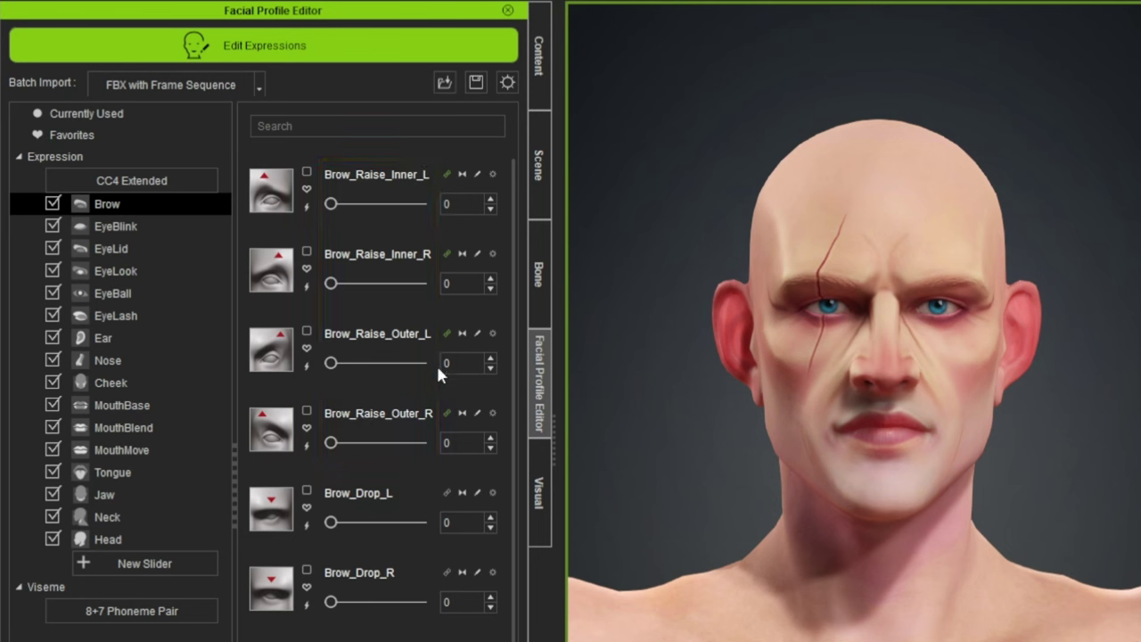
drag(331, 203, 459, 206)
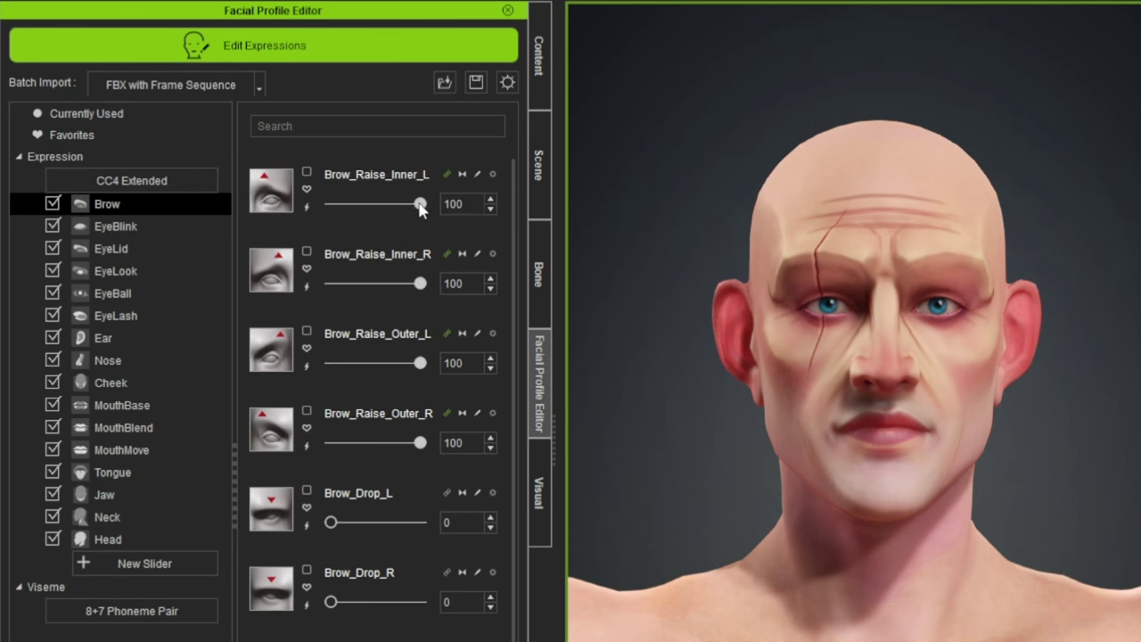
drag(418, 203, 810, 561)
click(444, 171)
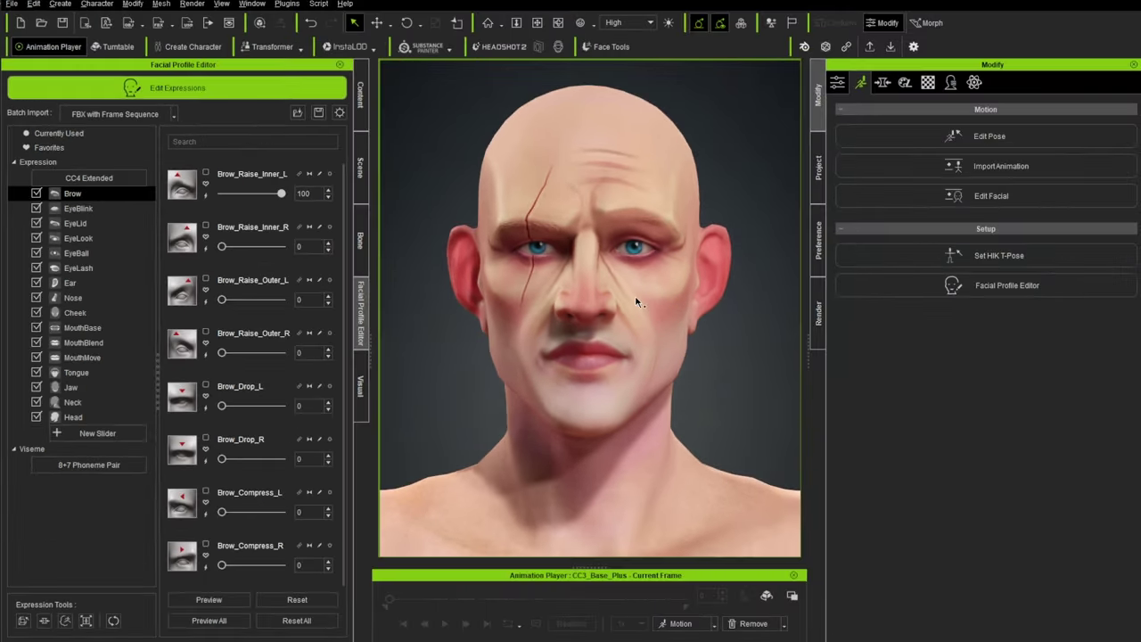
middle_drag(636, 303, 557, 316)
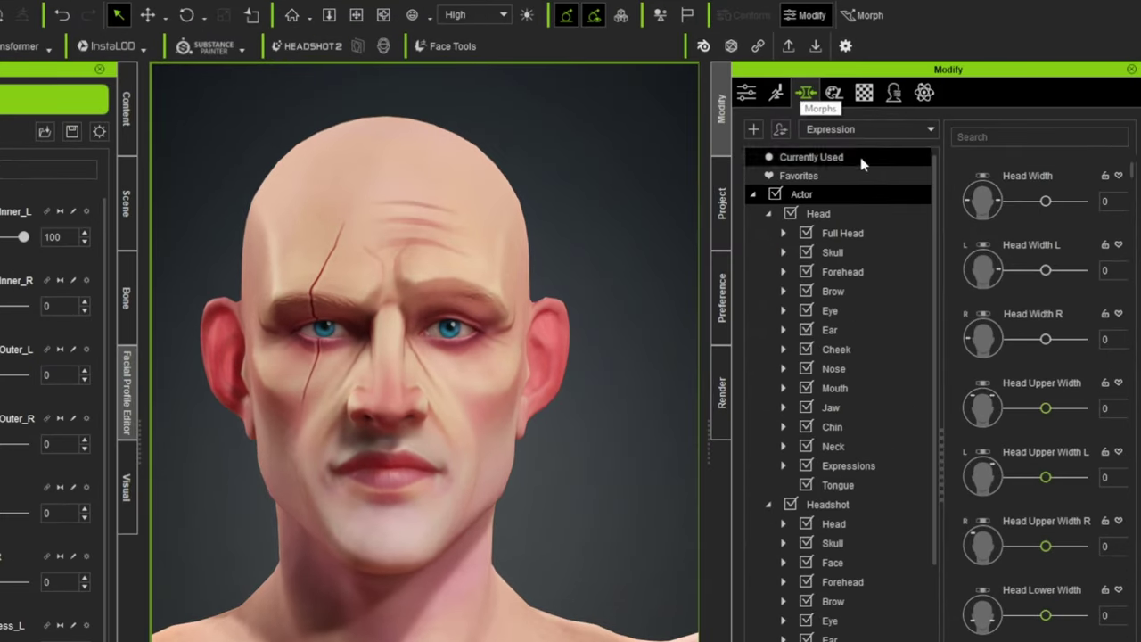
Filter the morphs by Expression and list the Brow morphs within the head's Expressions category
click(929, 130)
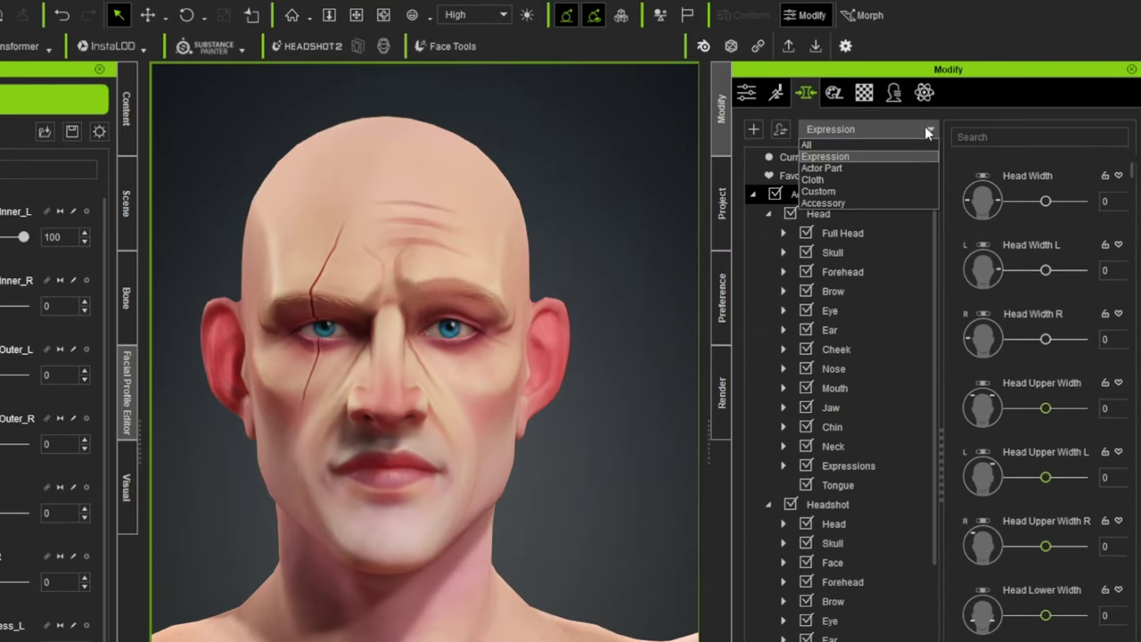
click(879, 155)
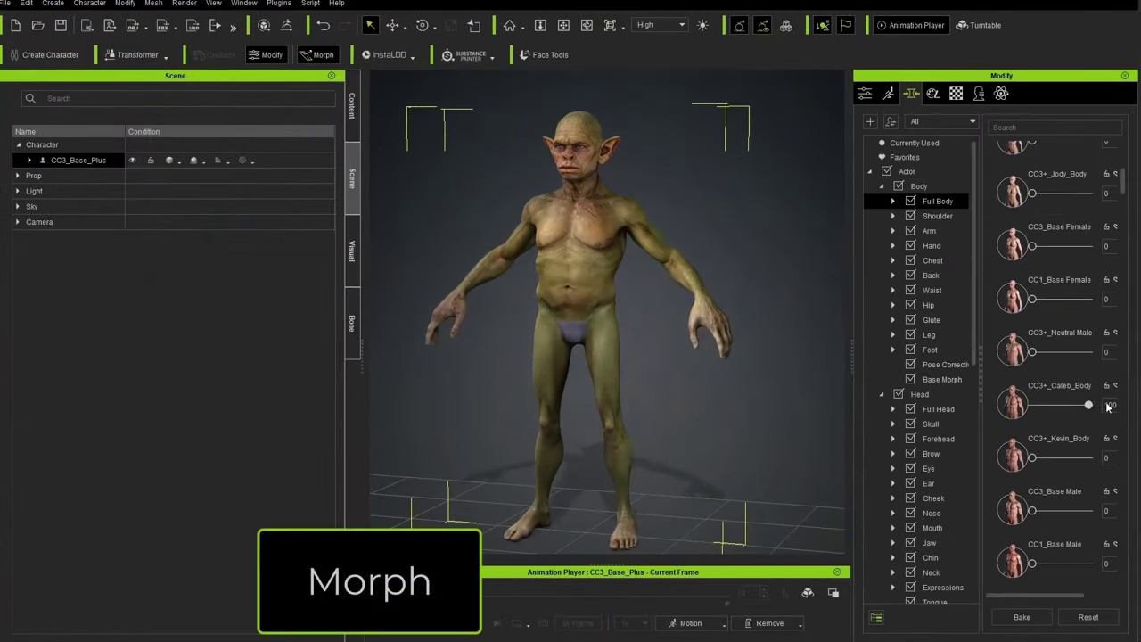
mouse_move(1056, 475)
mouse_down()
mouse_move(1088, 478)
mouse_move(1076, 479)
mouse_up()
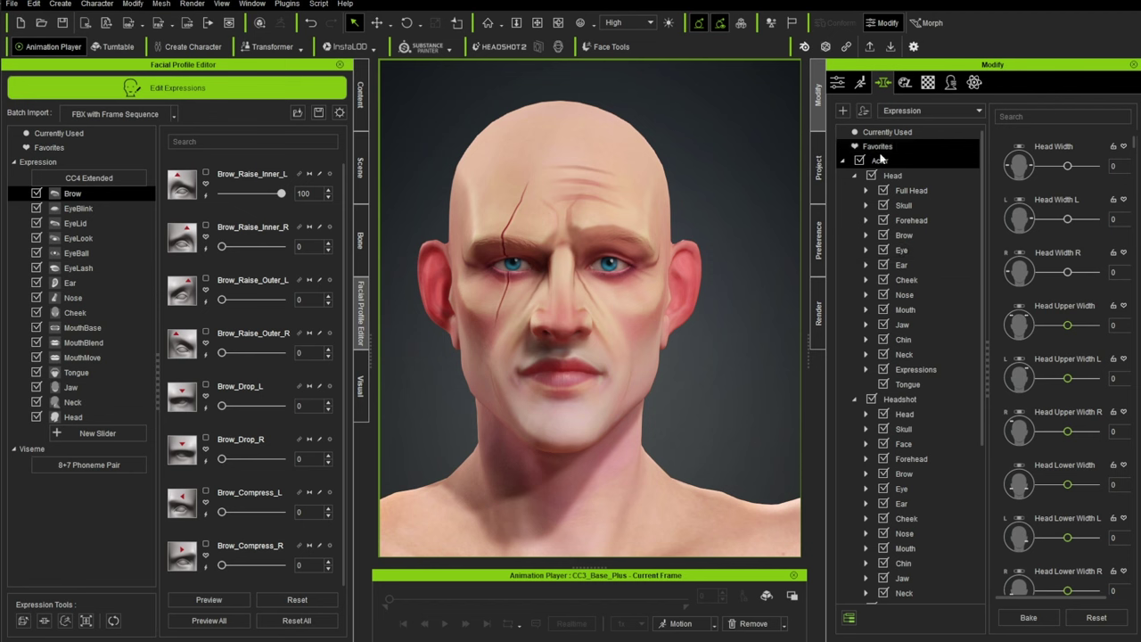
click(922, 373)
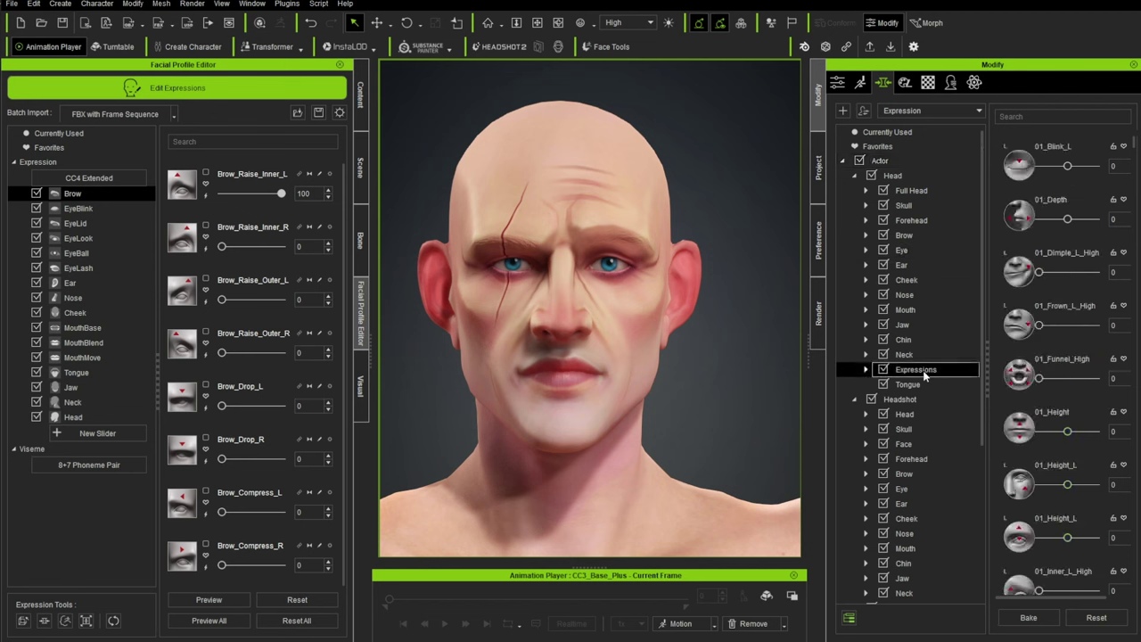
click(866, 369)
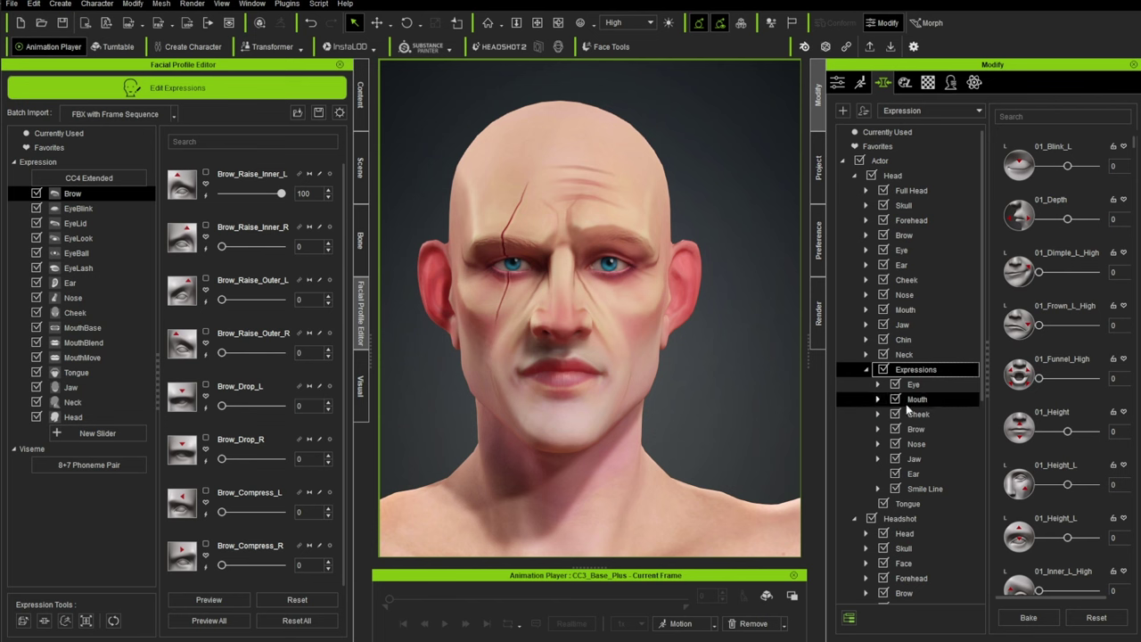
click(915, 429)
click(877, 429)
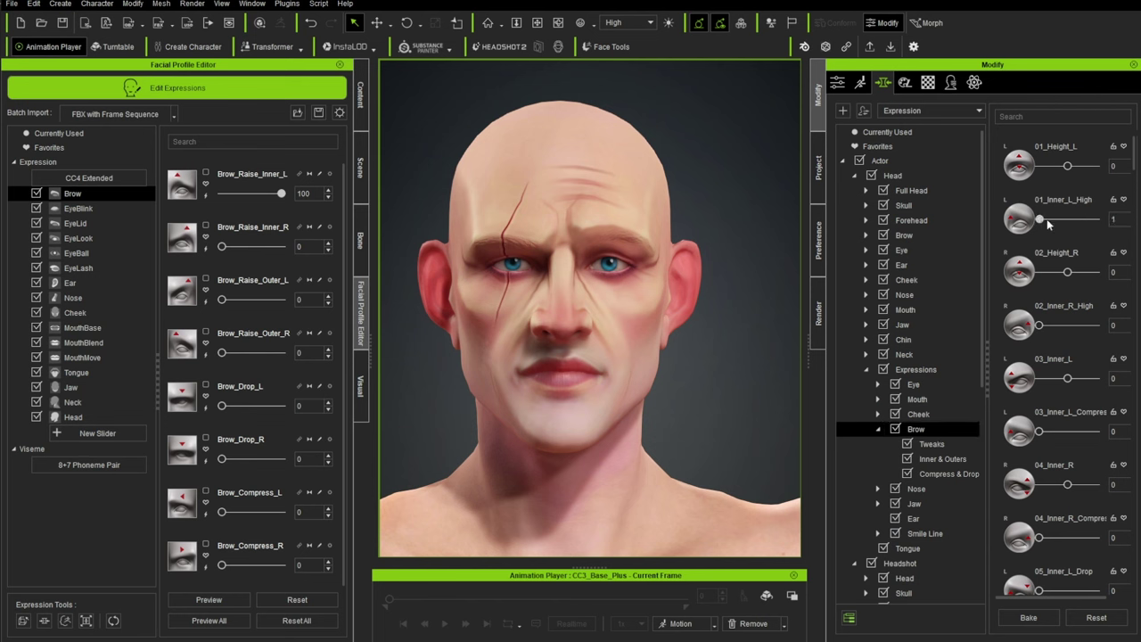
Set the 01_Inner_L_High brow morph to 100, try 200 on it, and undo that last change
mouse_move(1046, 218)
mouse_down()
mouse_move(1065, 219)
mouse_move(1033, 229)
mouse_up()
drag(1040, 221, 1119, 229)
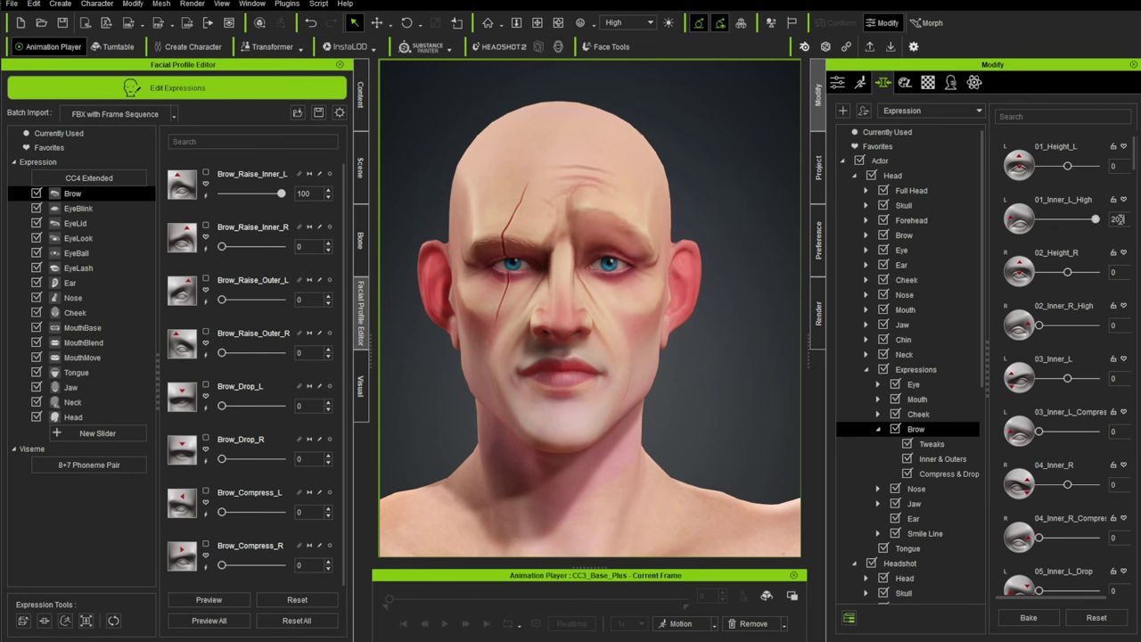
key(Return)
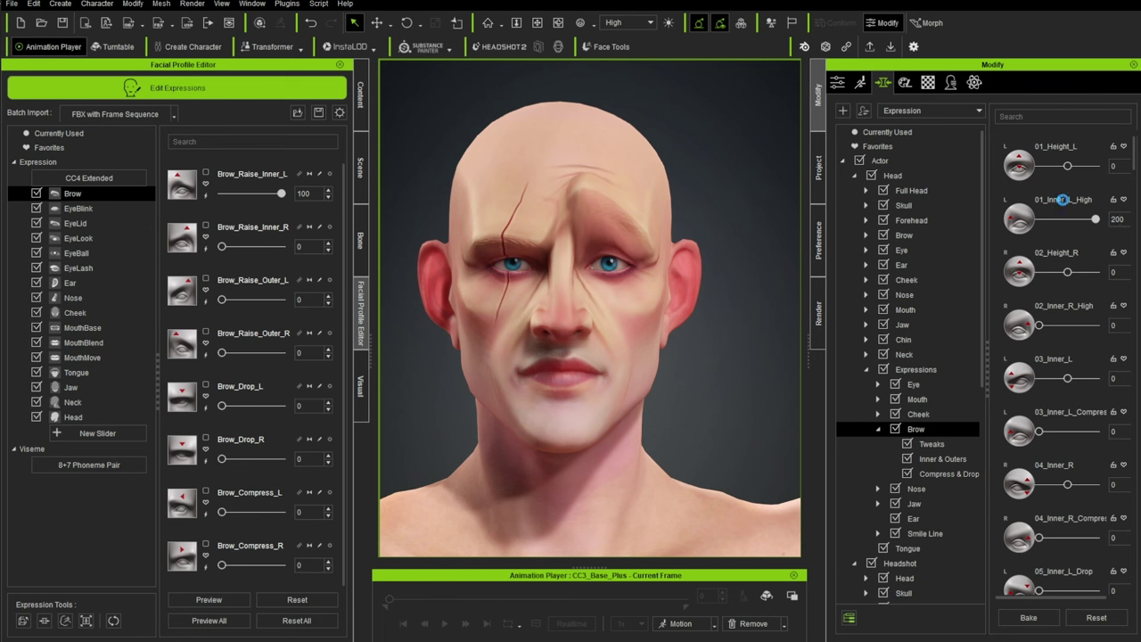
key(ctrl+z)
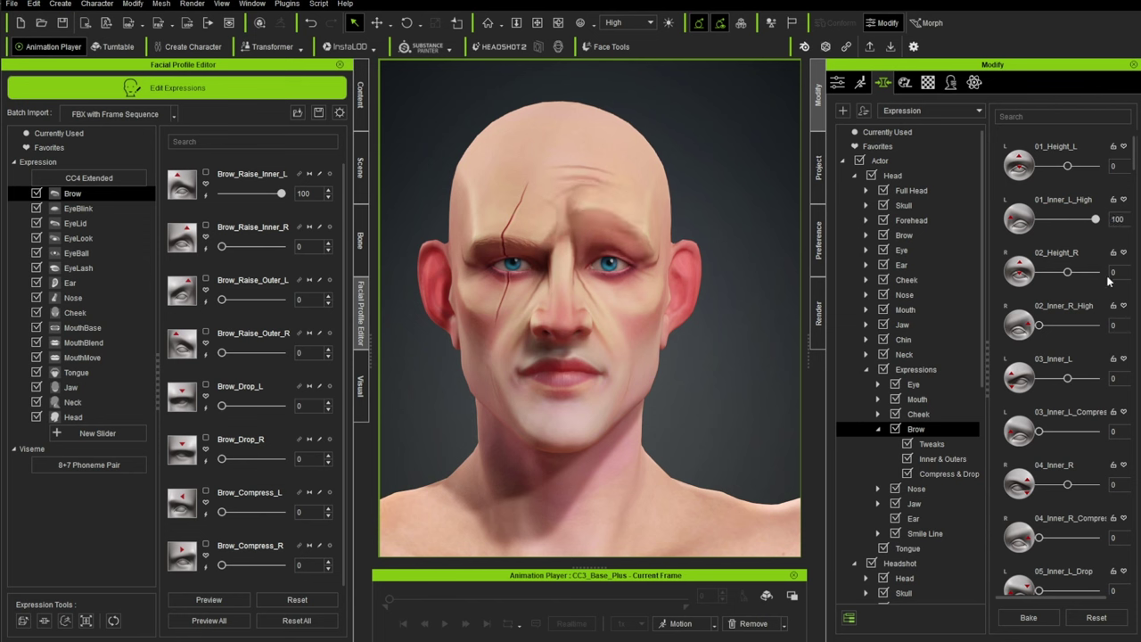
mouse_move(1095, 218)
mouse_down()
mouse_move(1070, 219)
mouse_move(1095, 218)
mouse_up()
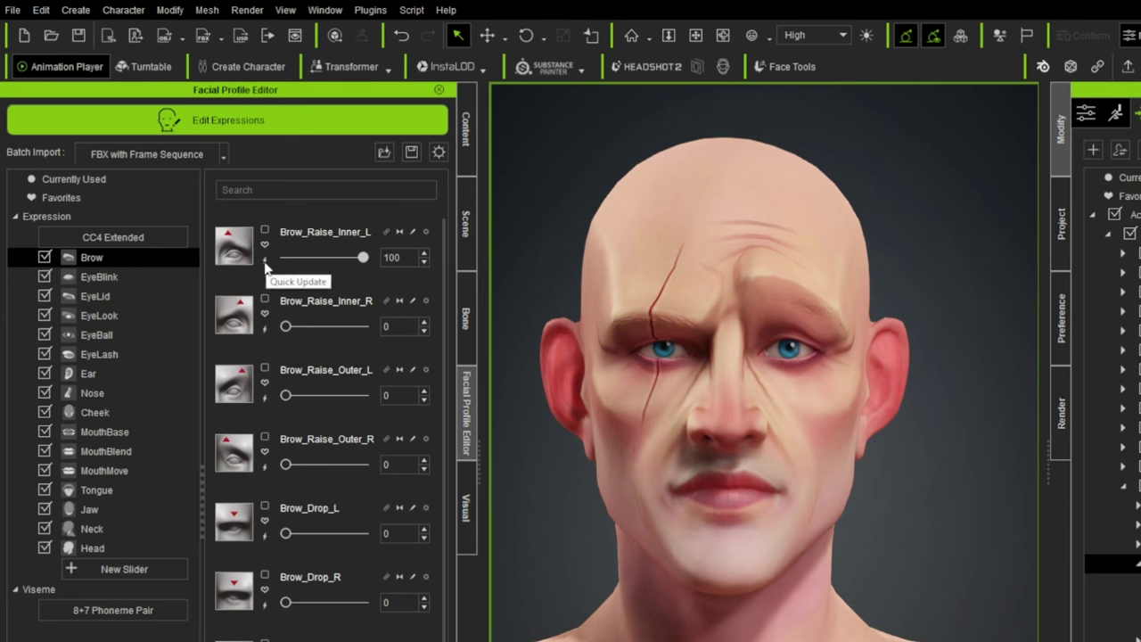
Update Brow_Raise_Inner_L with the adjusted brow shape, applying it to only the current slider, and test its range up to 100
click(265, 259)
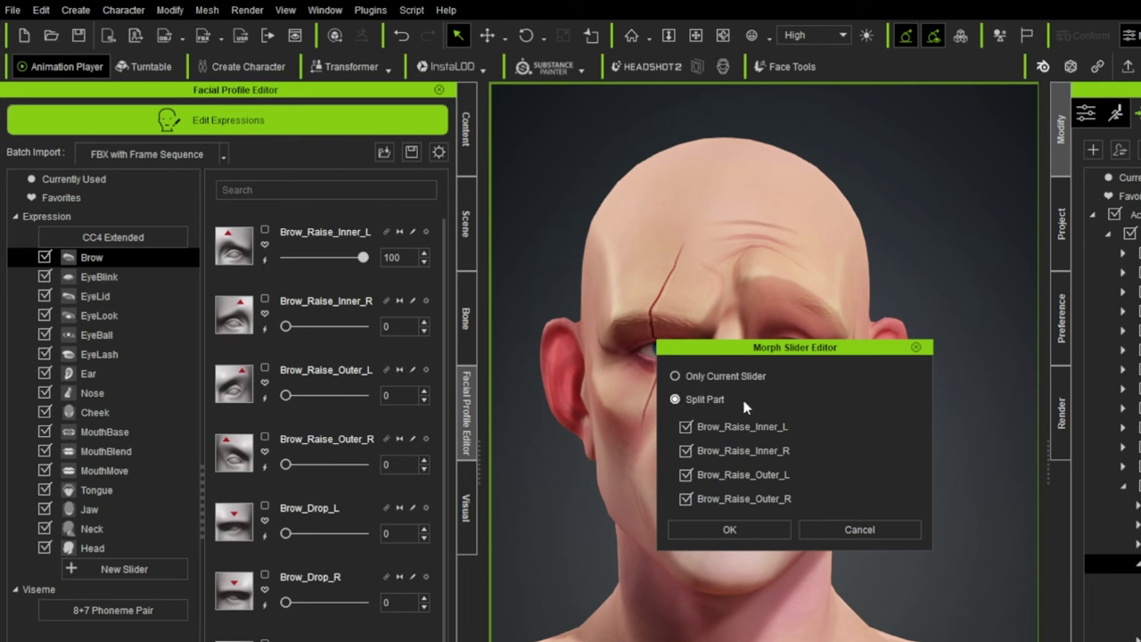
click(683, 375)
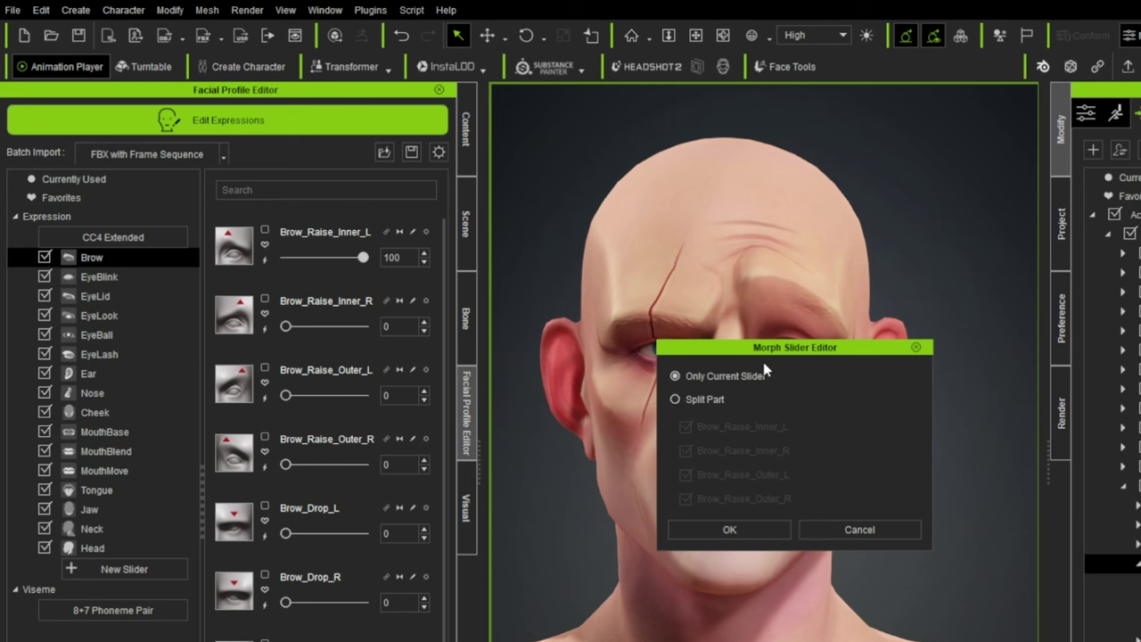
click(728, 532)
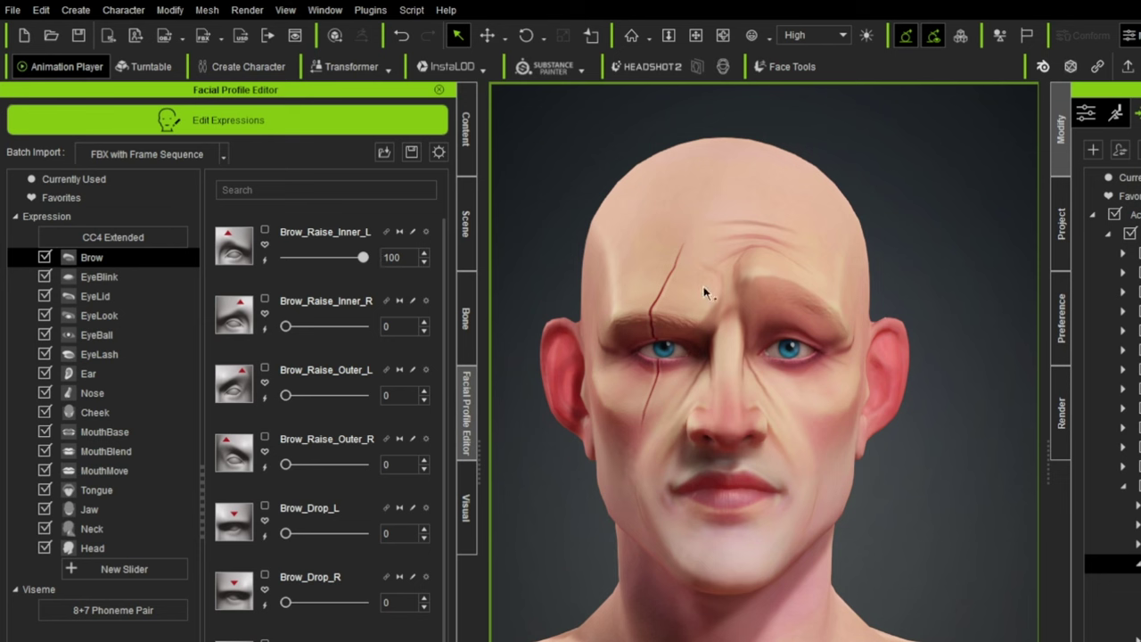
drag(363, 257, 393, 261)
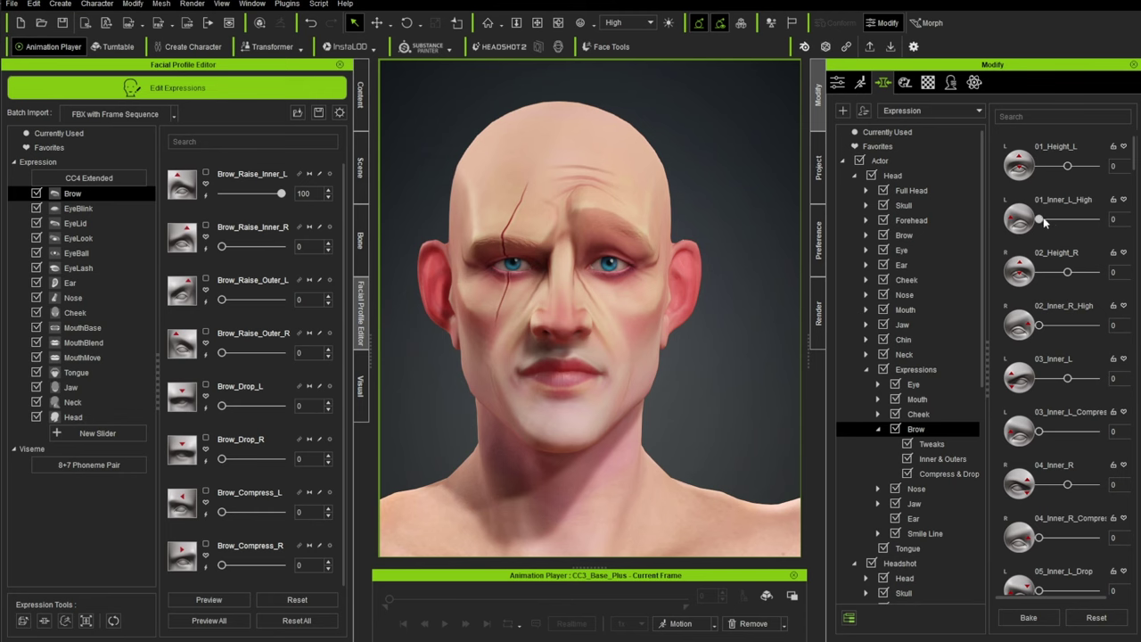
mouse_move(1039, 219)
mouse_down()
mouse_move(1091, 222)
mouse_move(1039, 221)
mouse_up()
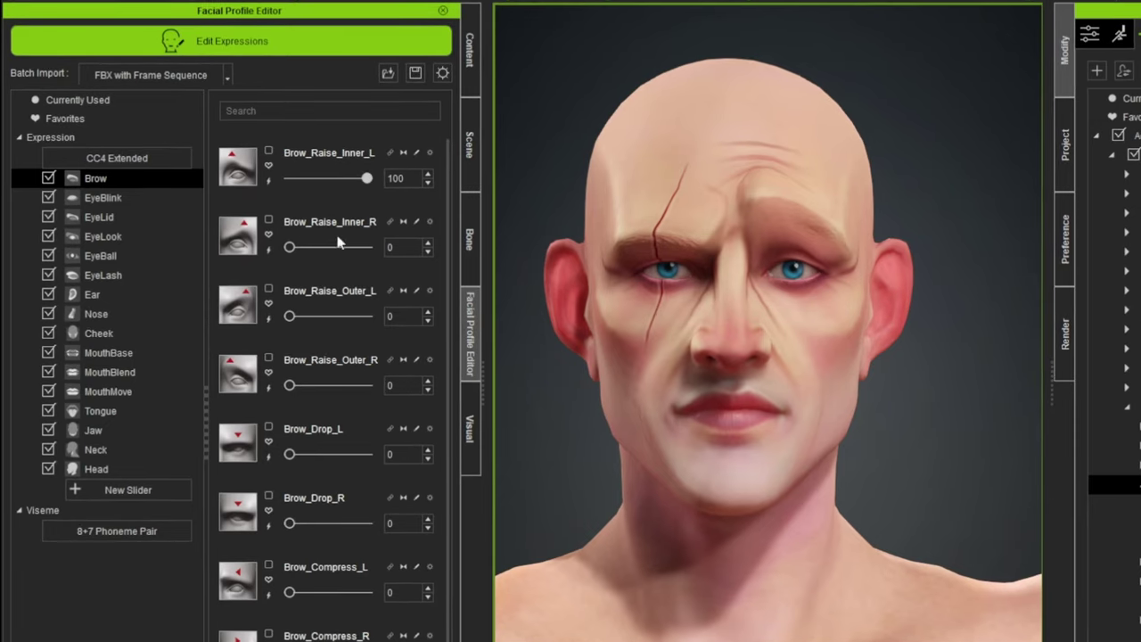
Test Brow_Raise_Inner_R at 100 and back at 0 to compare it with Brow_Raise_Inner_L at 100
drag(293, 250, 723, 230)
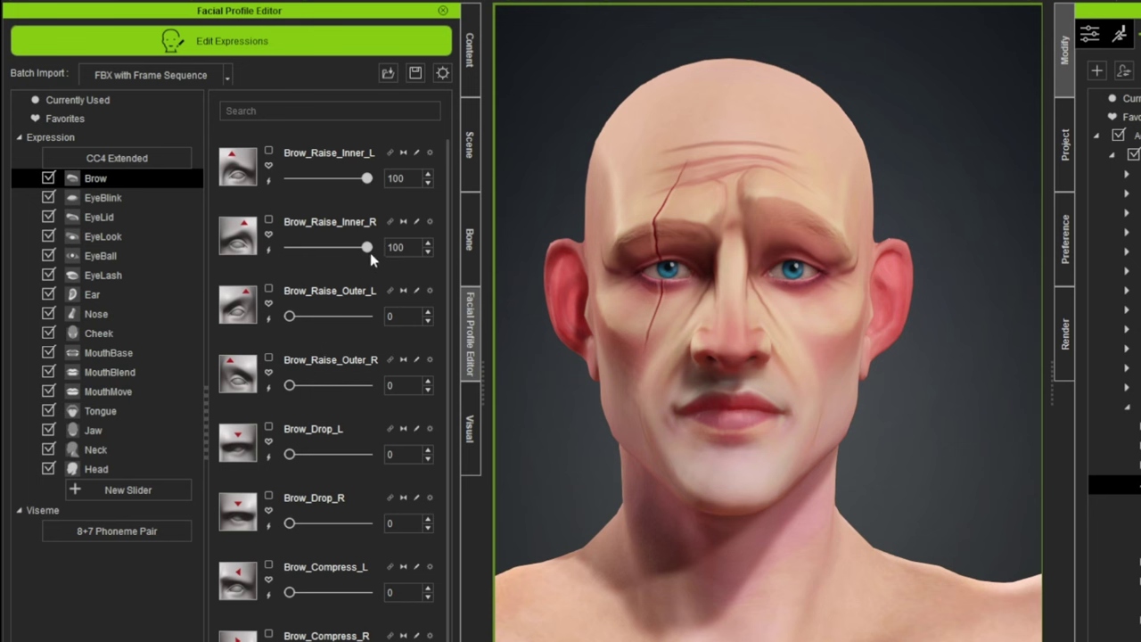
drag(368, 250, 239, 254)
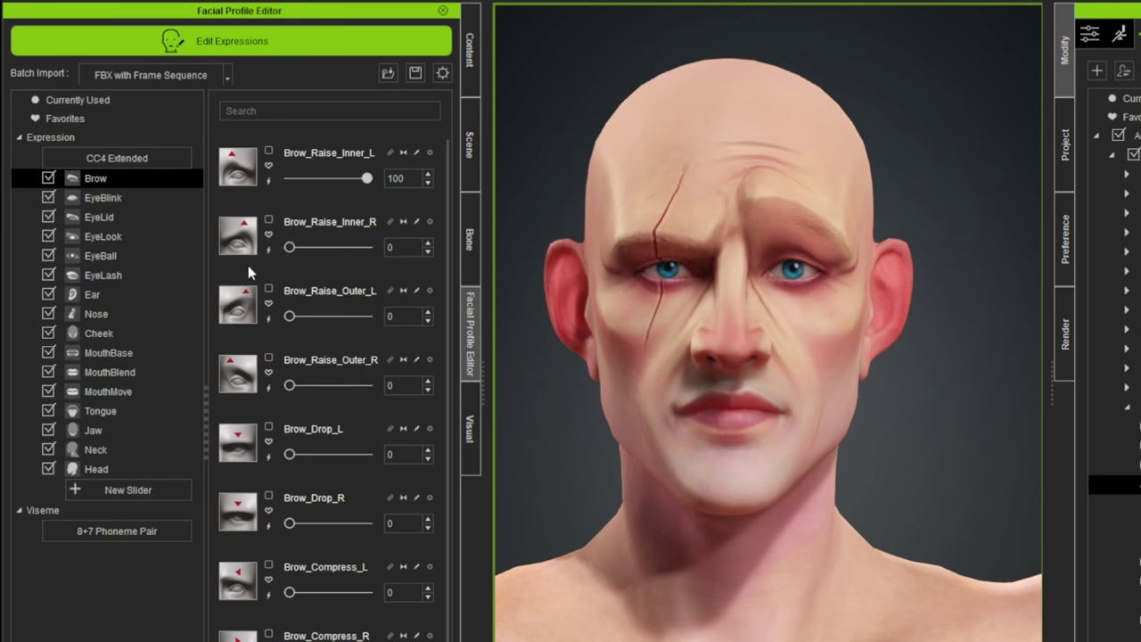
drag(366, 178, 406, 184)
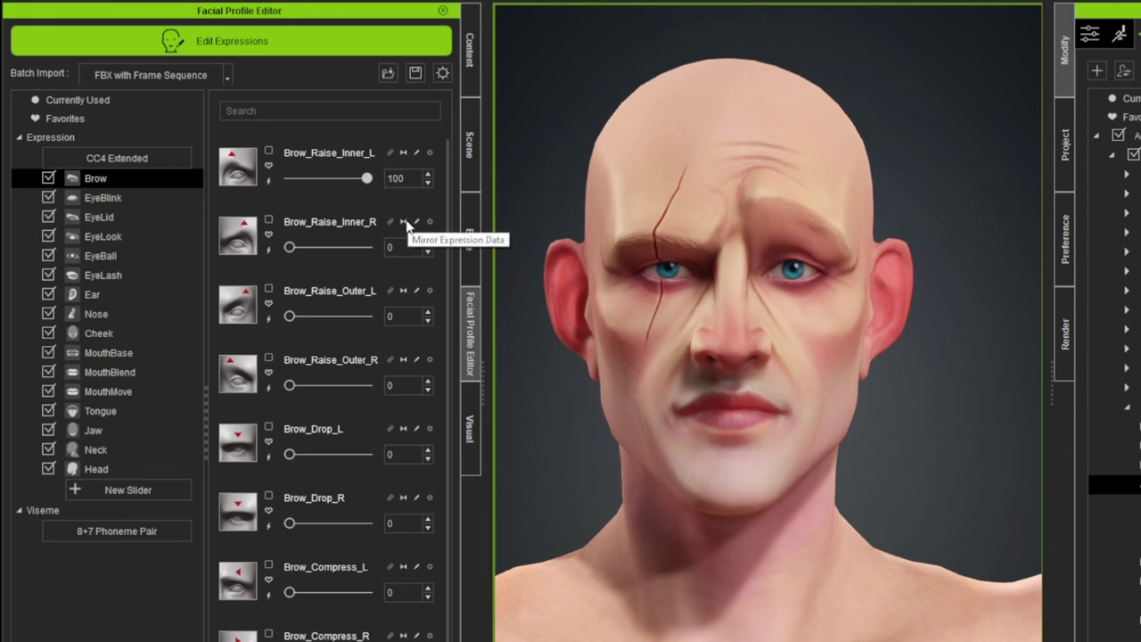
Mirror the Brow_Raise_Inner_L expression data to the opposite brow and set both inner brow raise sliders to 100
click(403, 152)
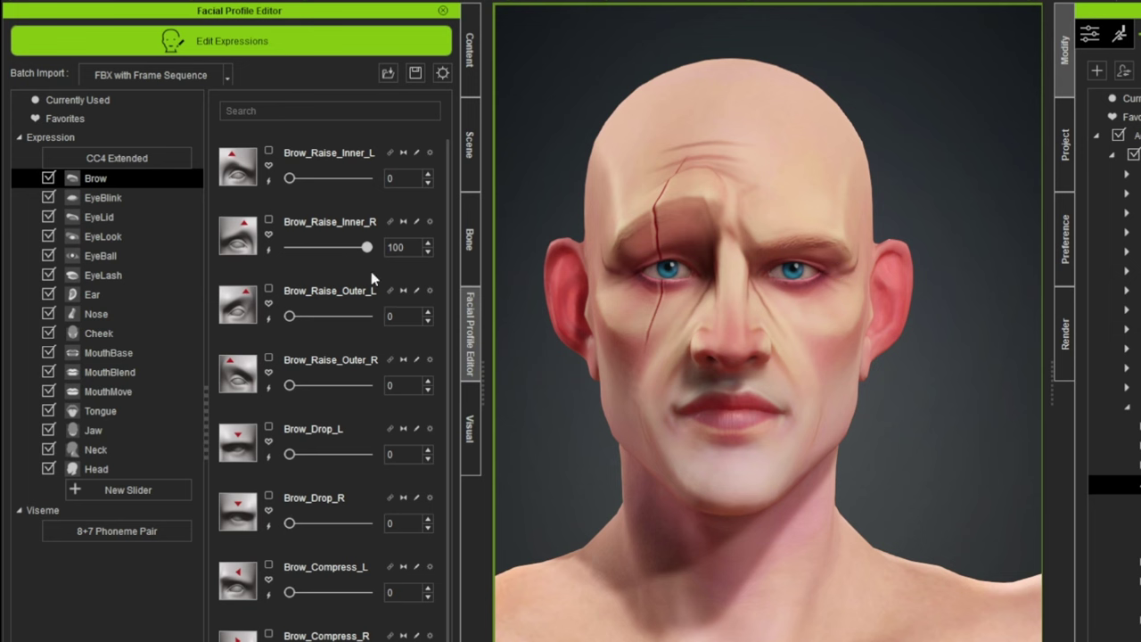
drag(367, 246, 406, 259)
drag(290, 179, 374, 178)
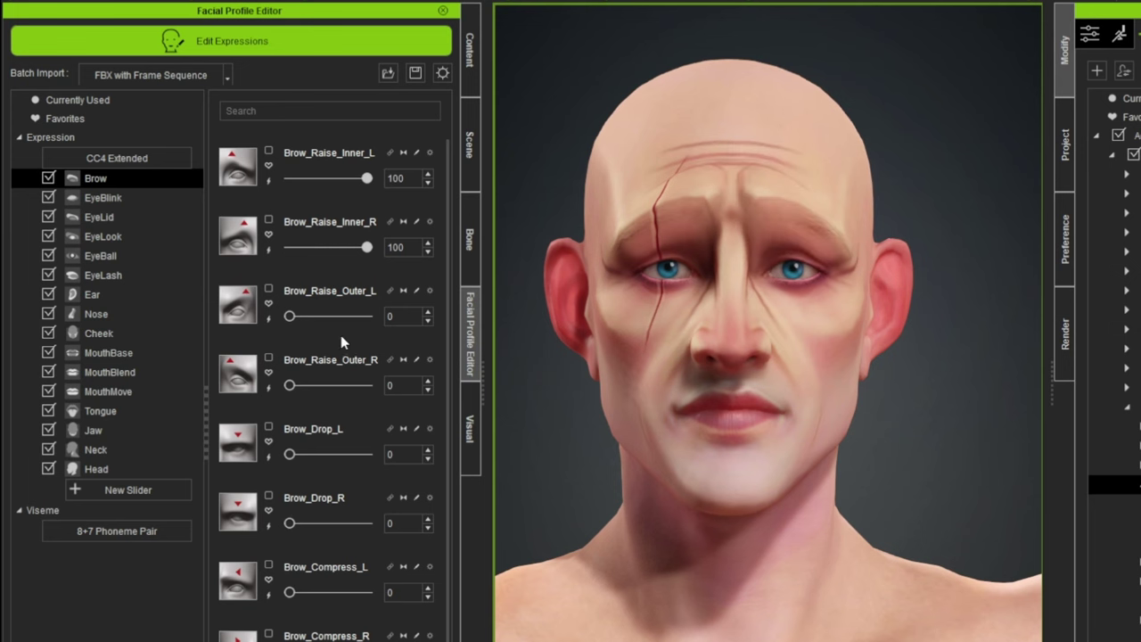
Link the four brow raise sliders, return them all to 0, and list the currently used expressions
click(389, 152)
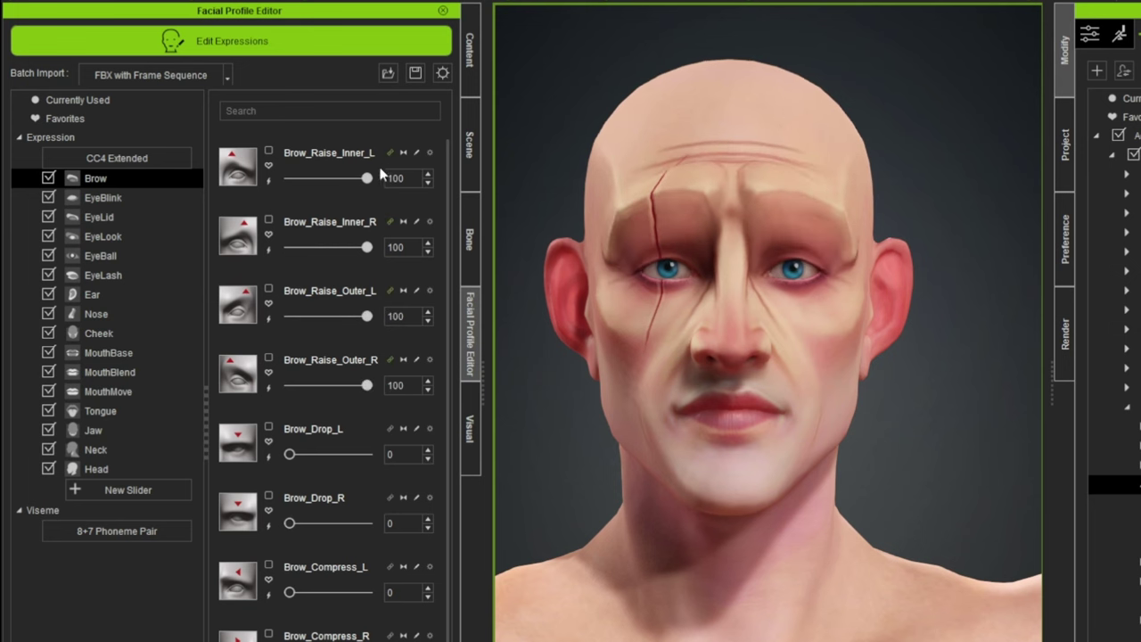
drag(366, 179, 258, 179)
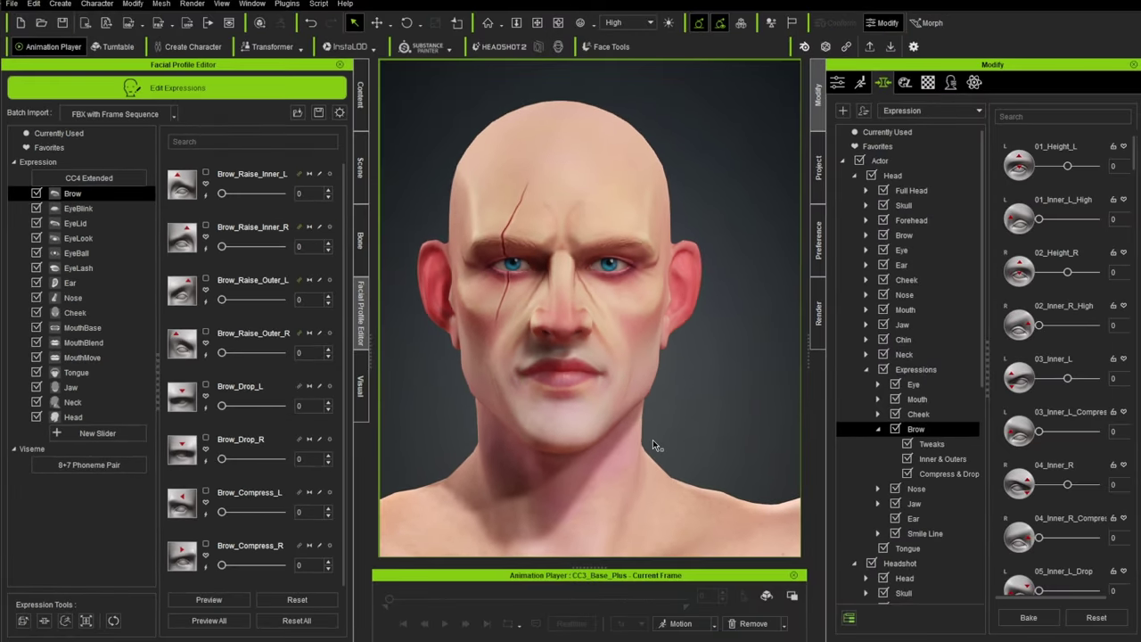
click(55, 133)
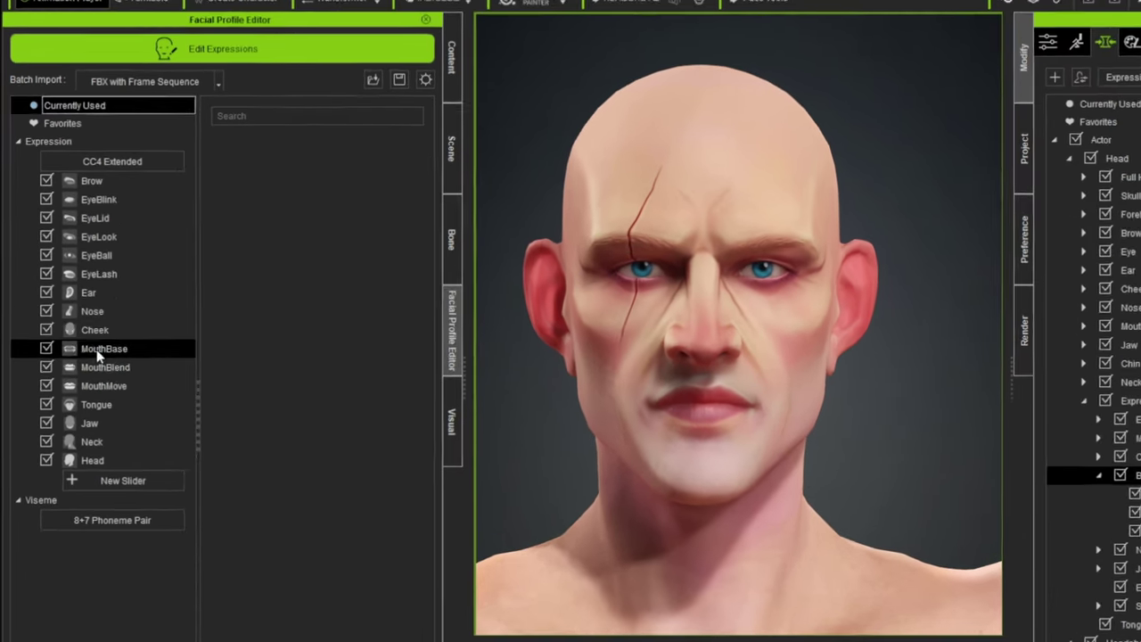
Set the four linked Mouth_Pucker sliders in the MouthBlend category to 100 and inspect the lips from the side
click(76, 343)
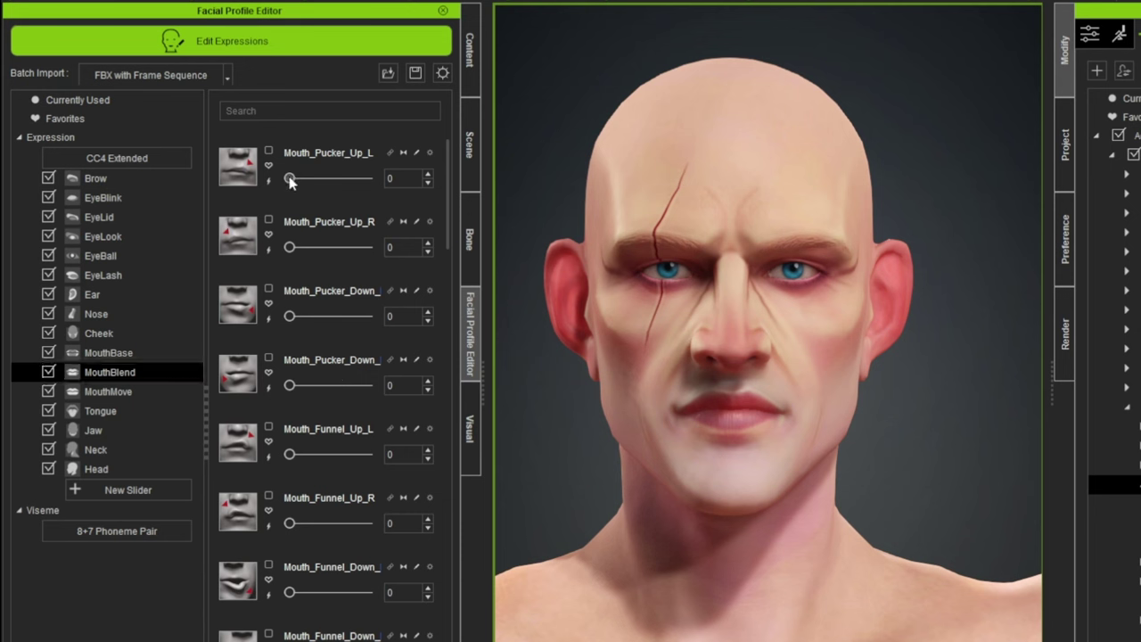
drag(289, 178, 383, 183)
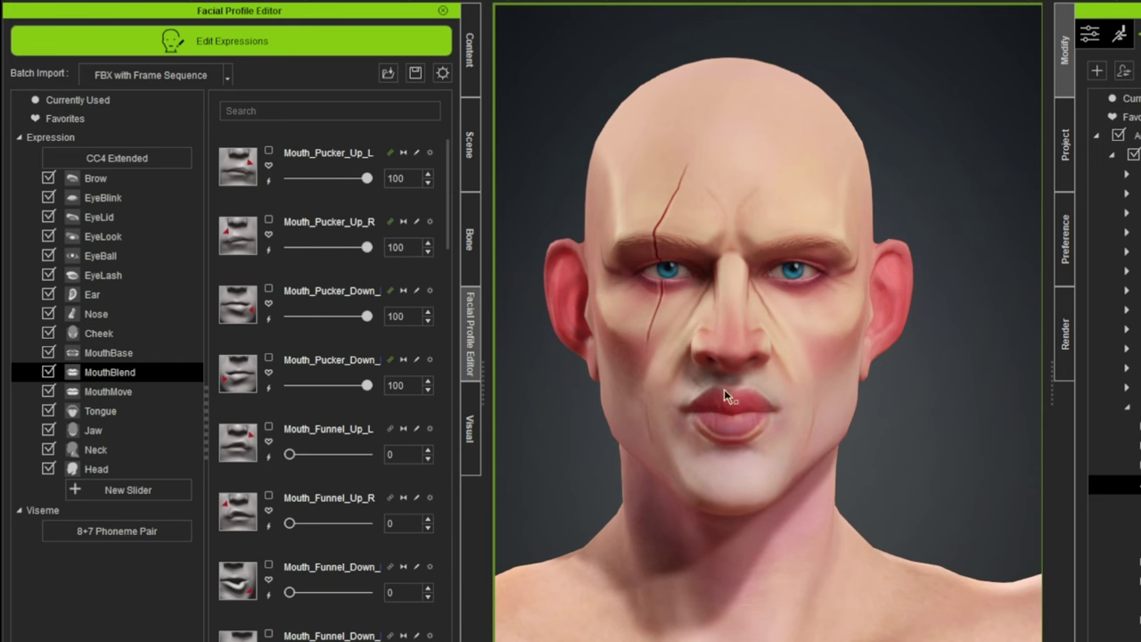
right_drag(723, 388, 907, 336)
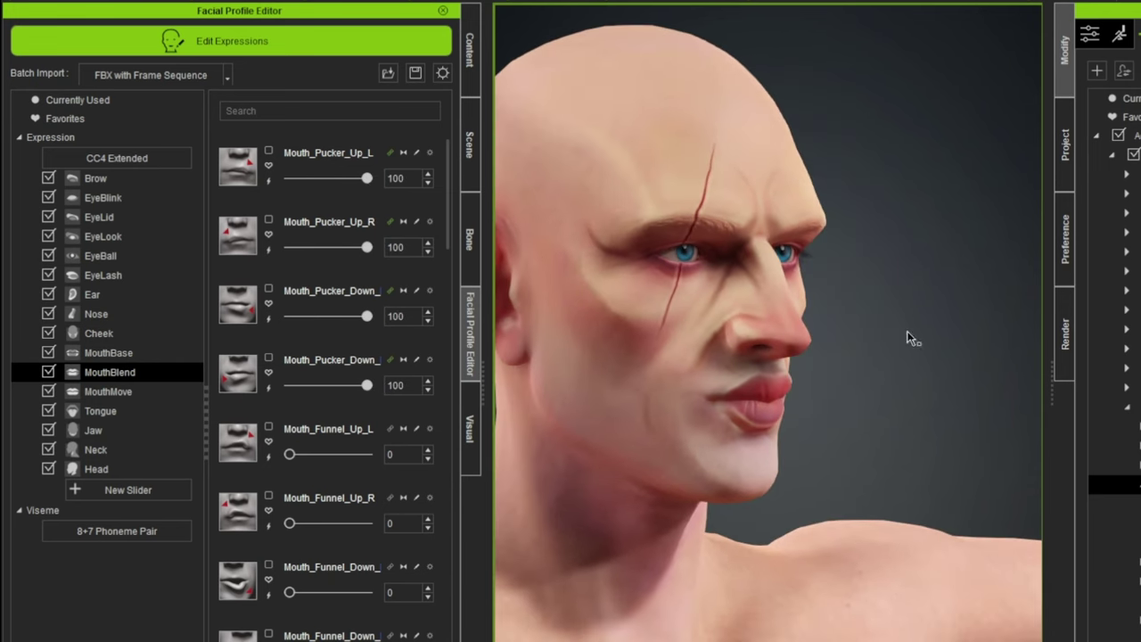
middle_drag(906, 336, 858, 354)
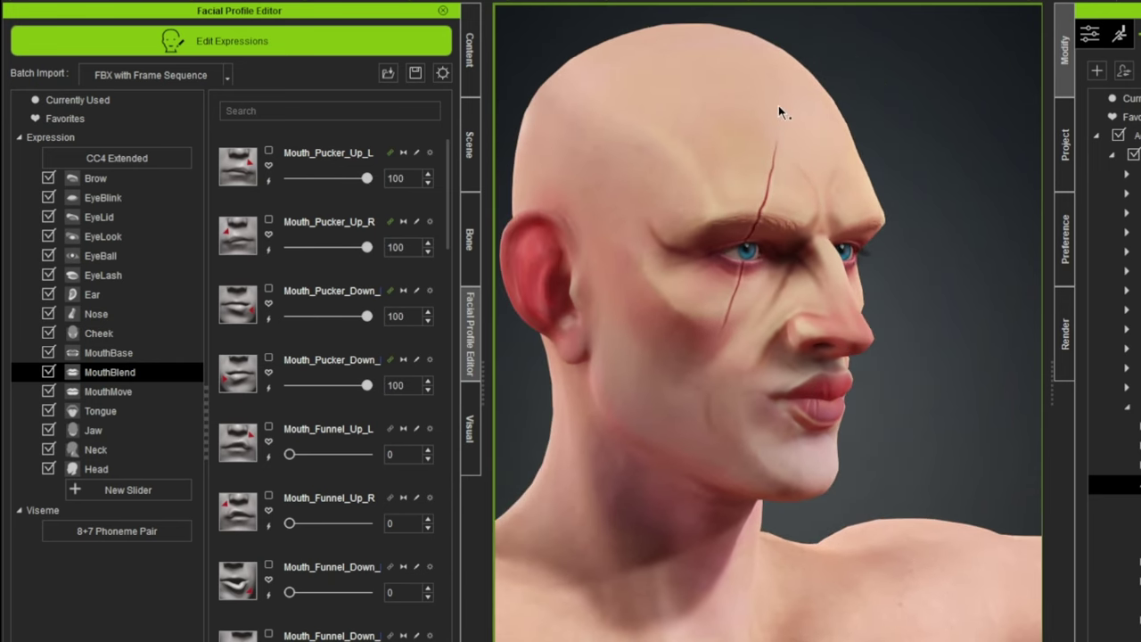